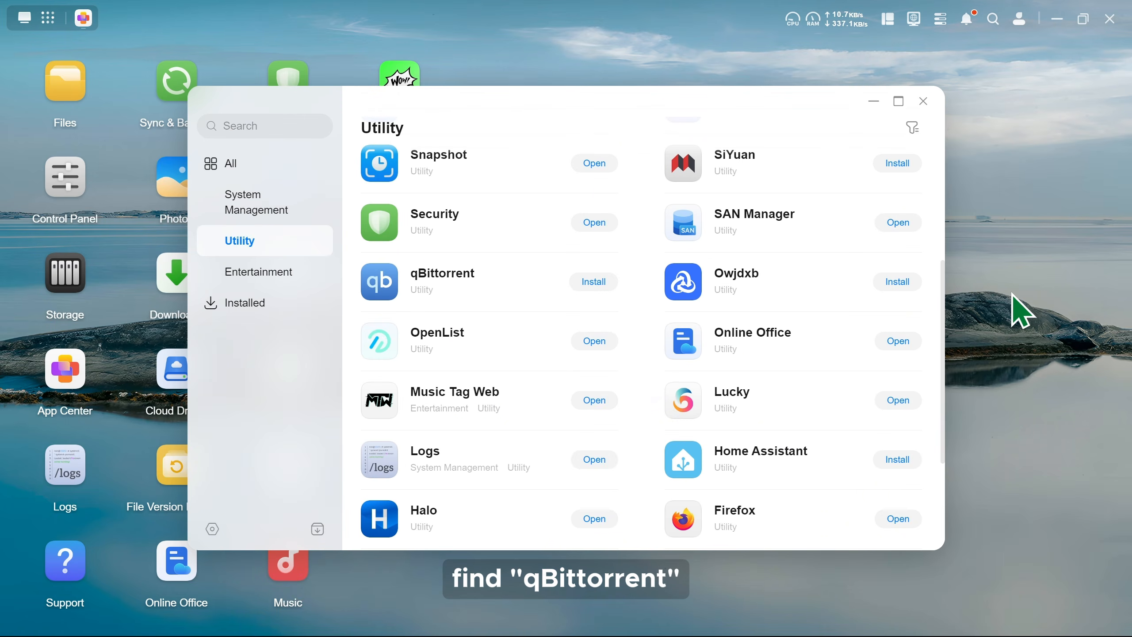
# Begin installing qBittorrent with User folder/ugreen confirmed as its download path
pyautogui.click(591, 283)
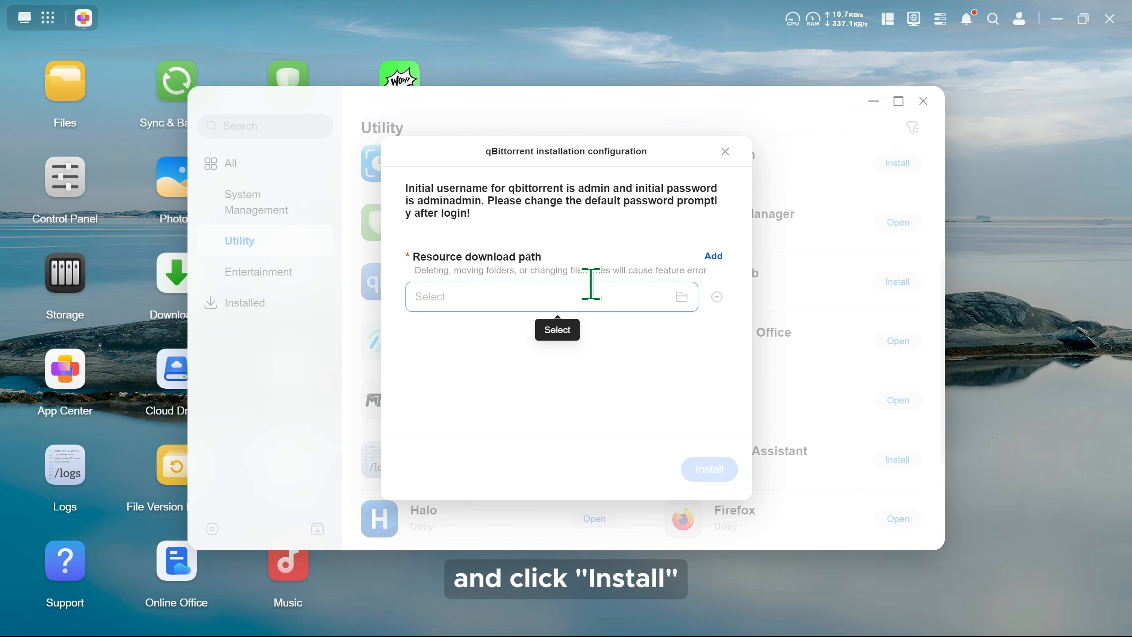
pyautogui.click(587, 295)
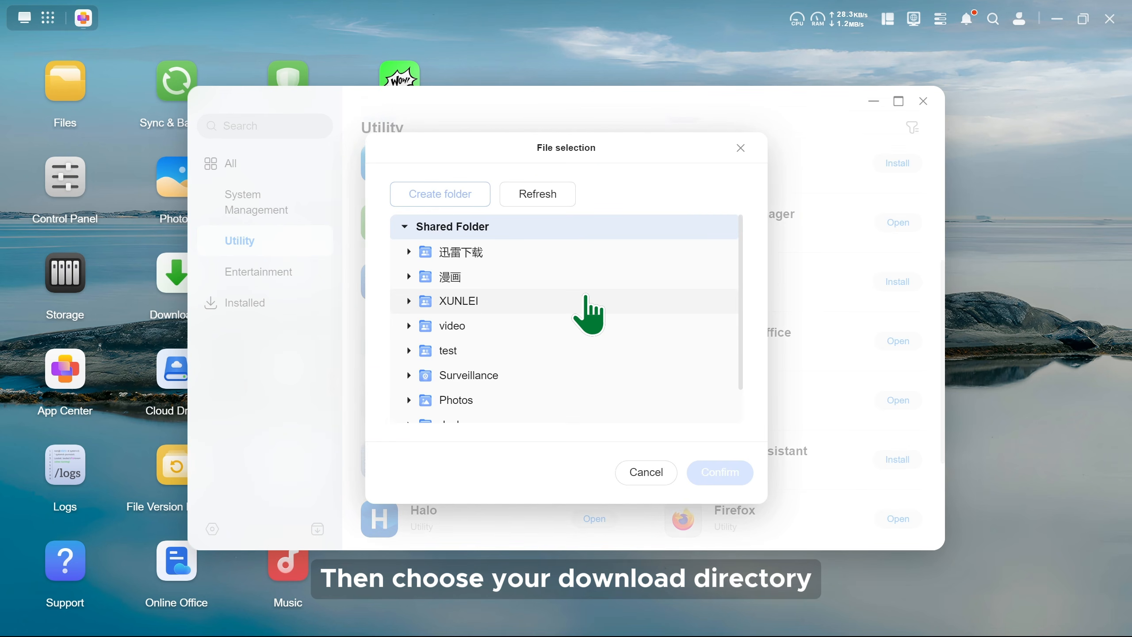
pyautogui.scroll(-1, 585, 296)
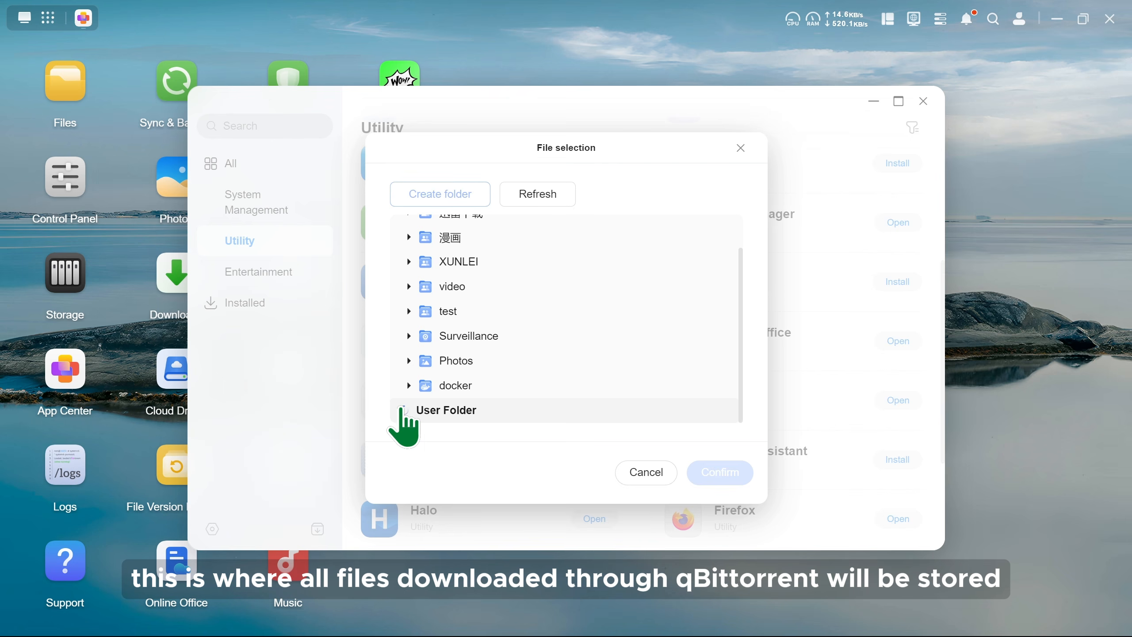
pyautogui.scroll(-2, 513, 402)
pyautogui.click(457, 366)
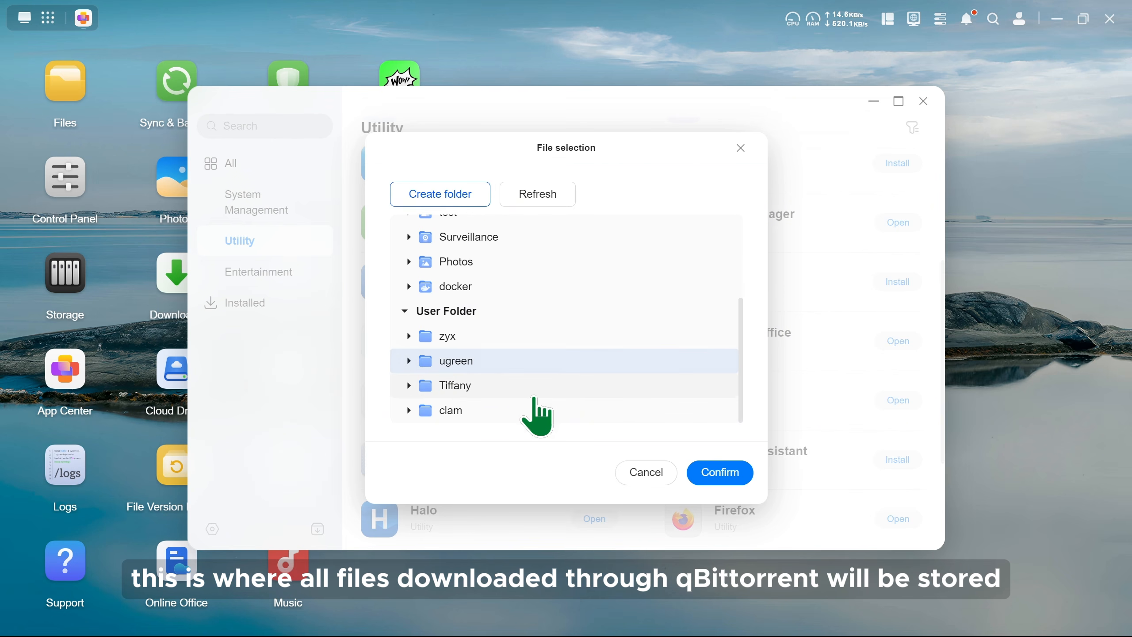
pyautogui.click(720, 473)
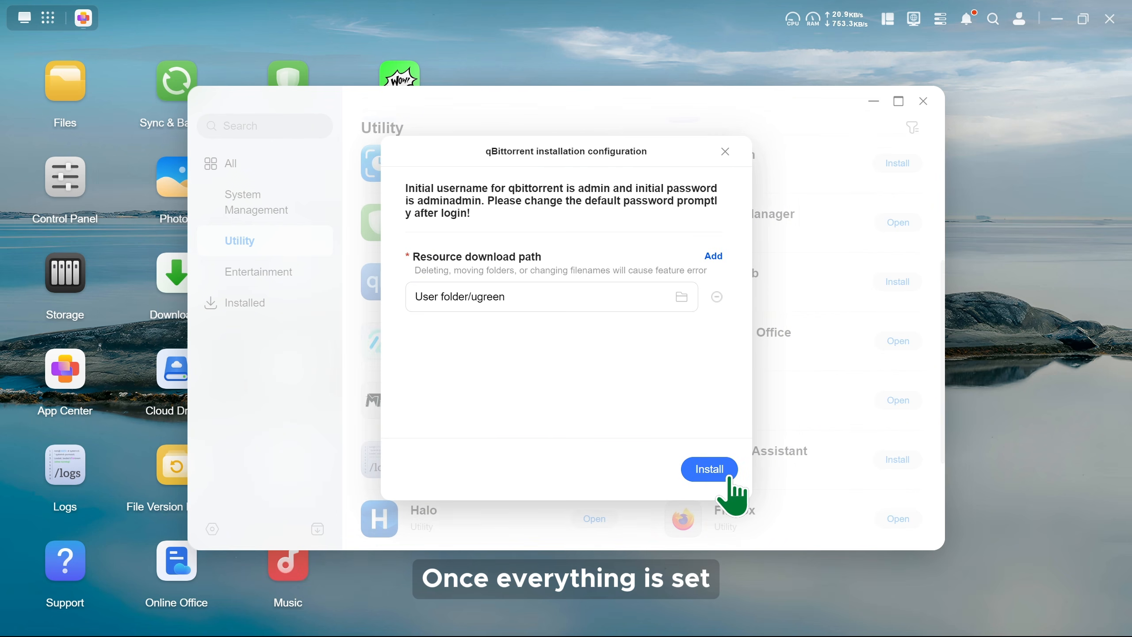
# Install qBittorrent, launch its WebUI in the browser, then minimize the browser window
pyautogui.click(719, 472)
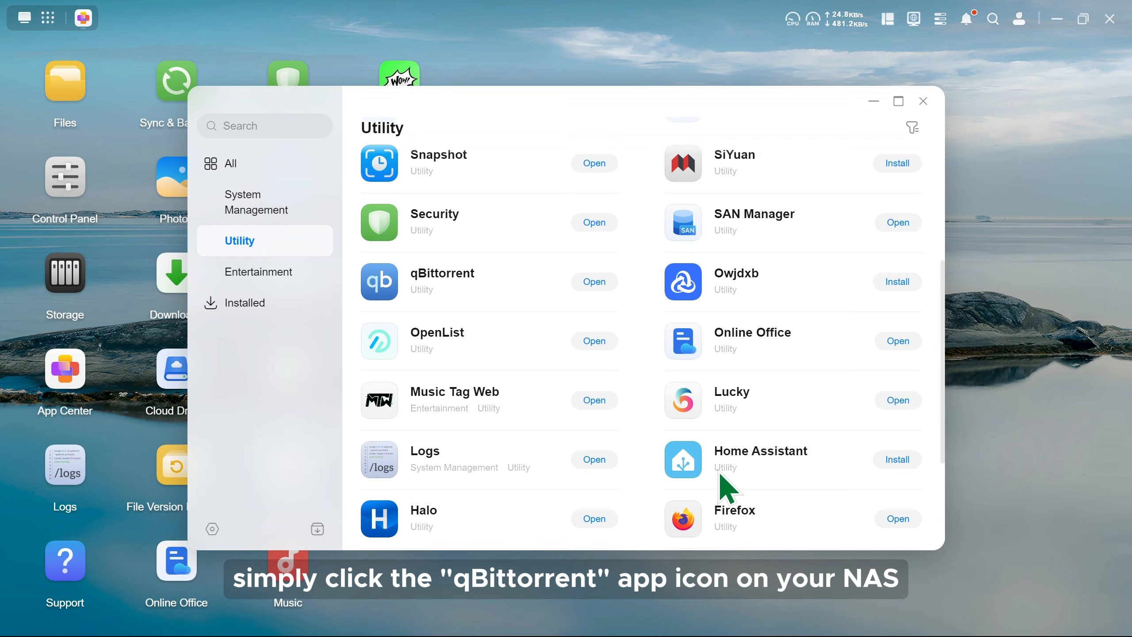
pyautogui.click(594, 282)
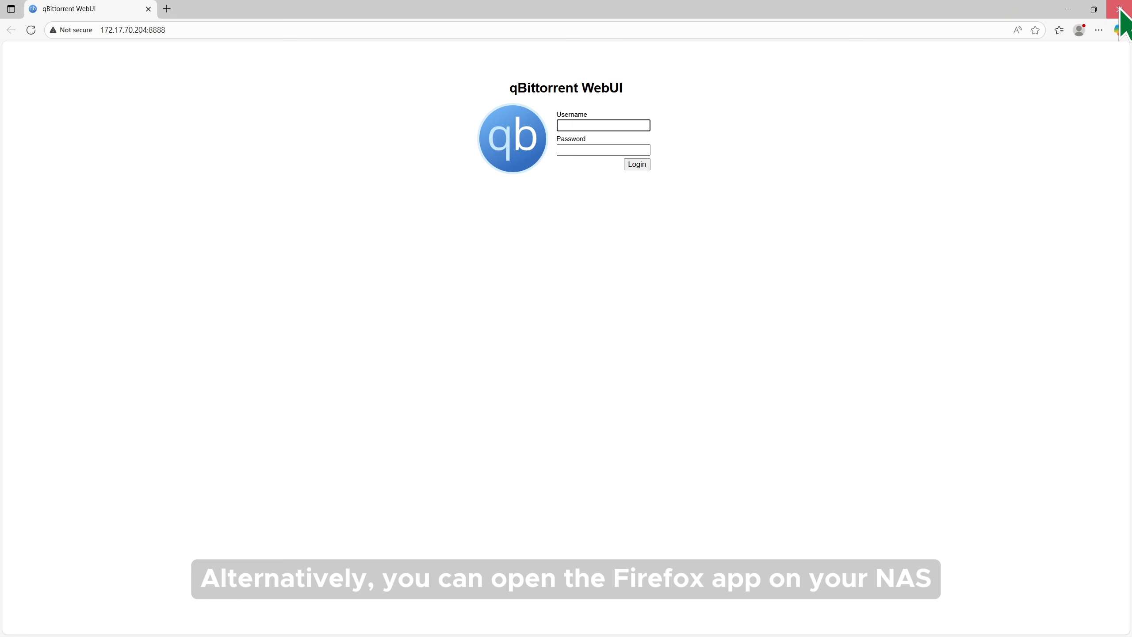
pyautogui.click(1078, 12)
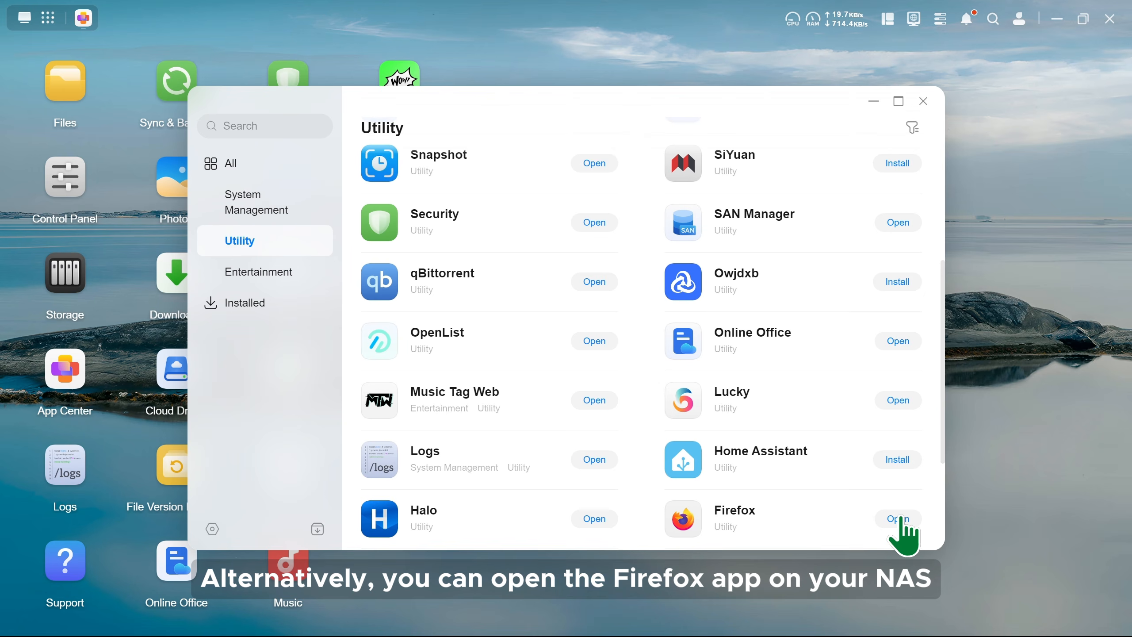
pyautogui.click(901, 518)
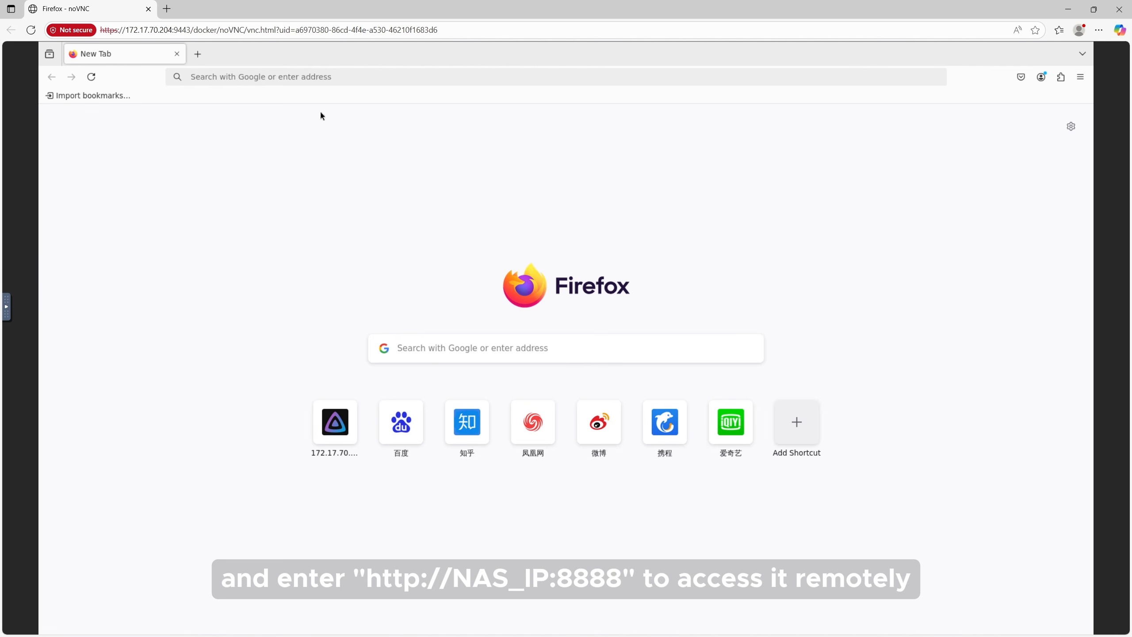
pyautogui.click(284, 76)
pyautogui.write('htt')
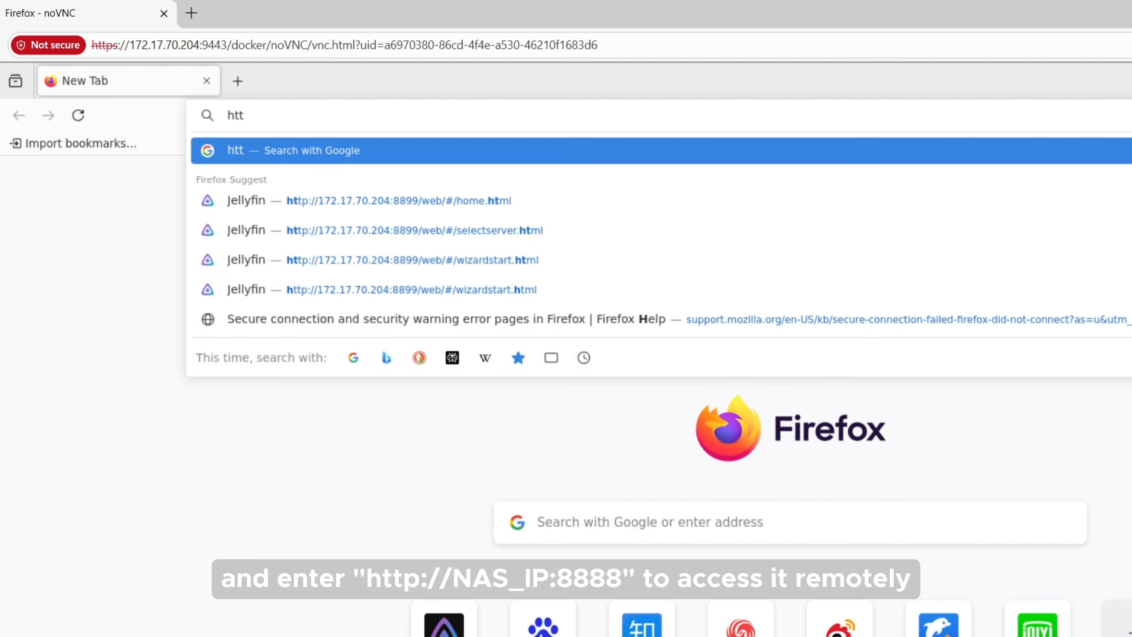
pyautogui.write('p://172.17.70.20')
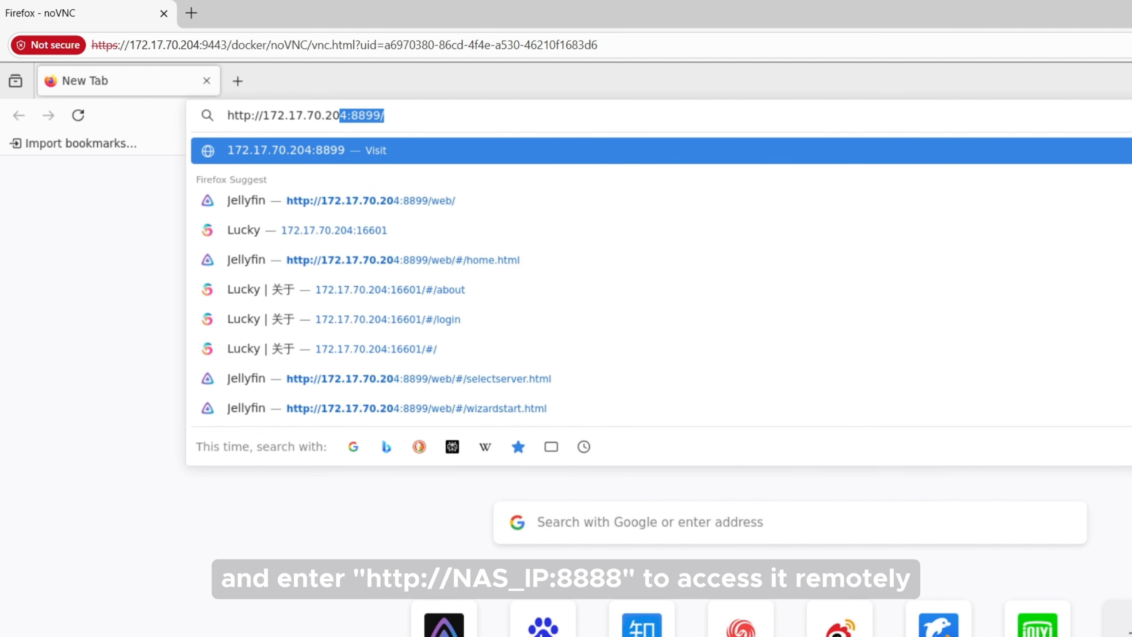
pyautogui.write('4:8888')
pyautogui.press('Return')
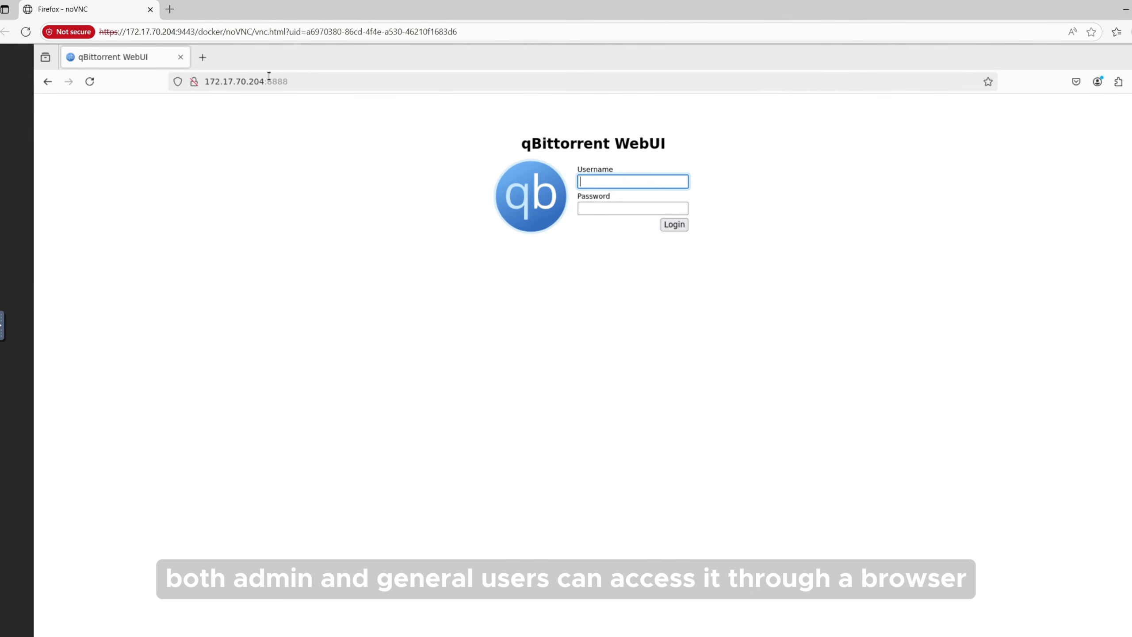
pyautogui.click(167, 9)
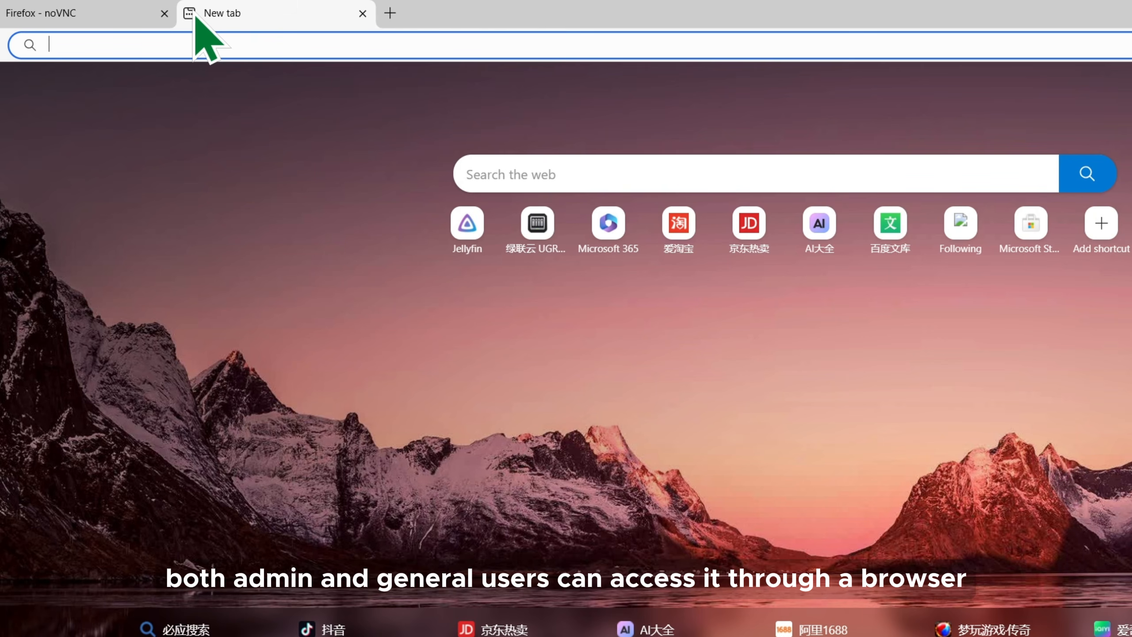
pyautogui.write('http://1')
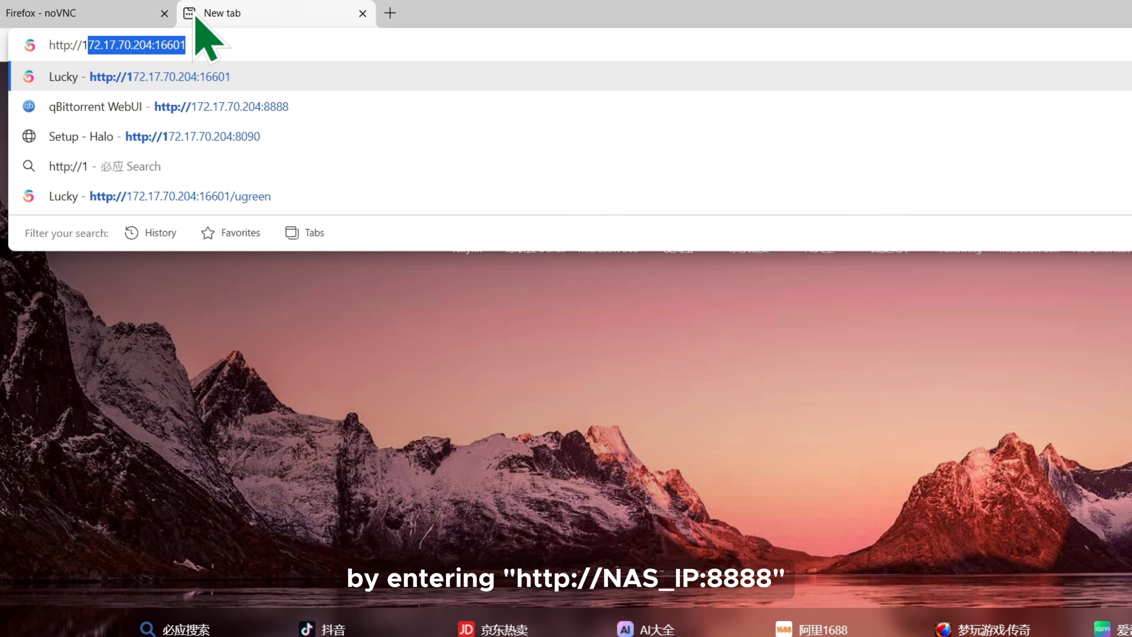
pyautogui.write('72.17.')
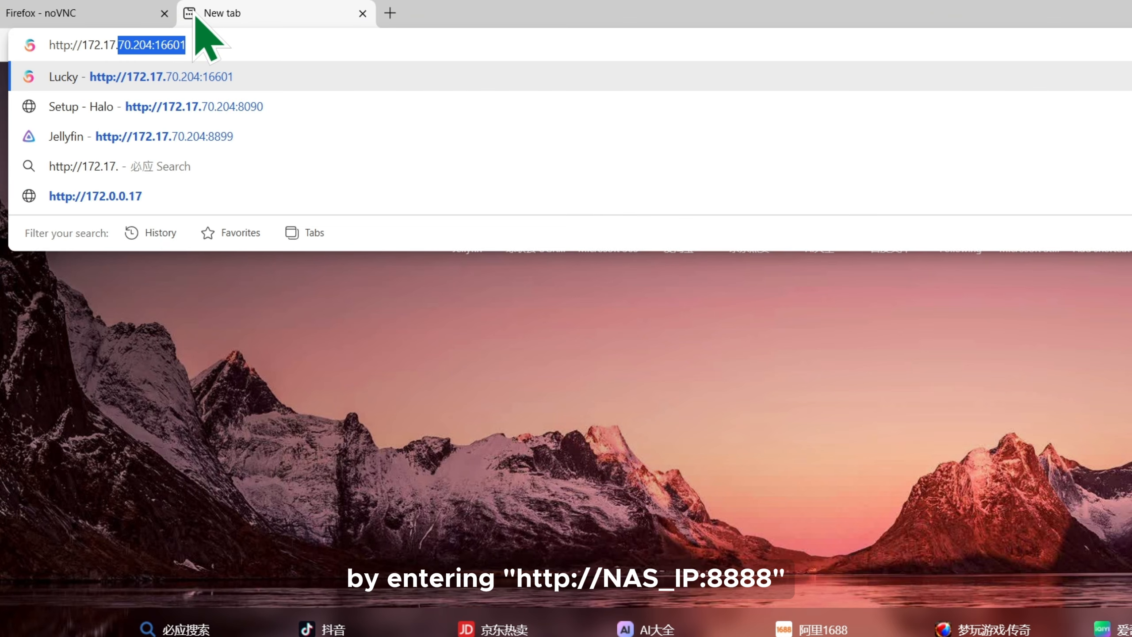
pyautogui.write('70.204')
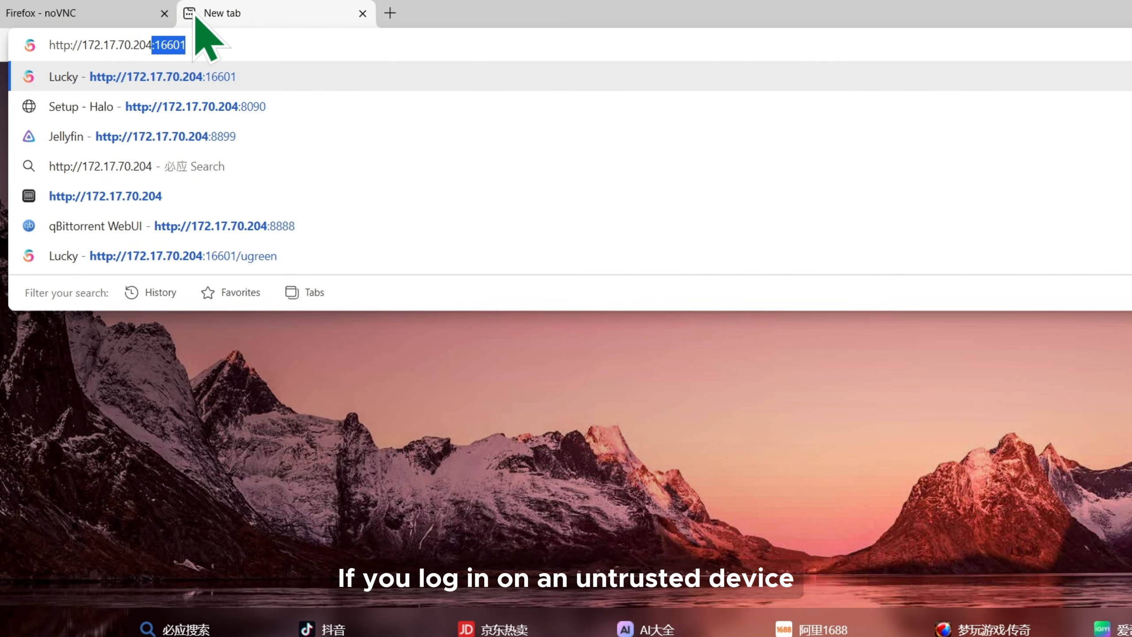
pyautogui.write(':8888')
pyautogui.press('Return')
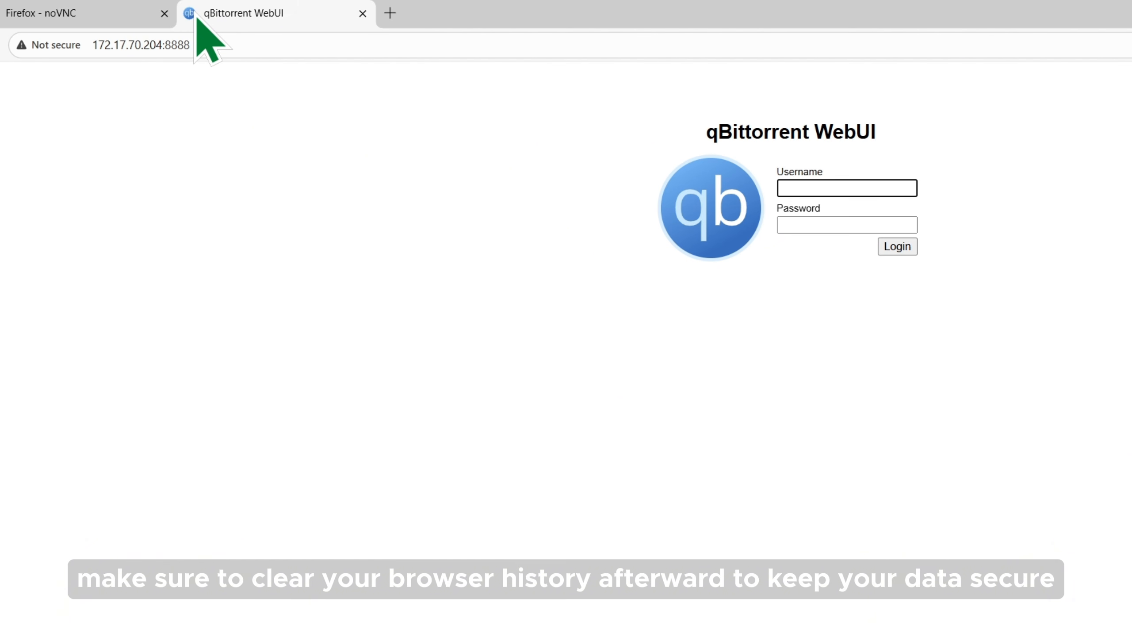
pyautogui.click(164, 13)
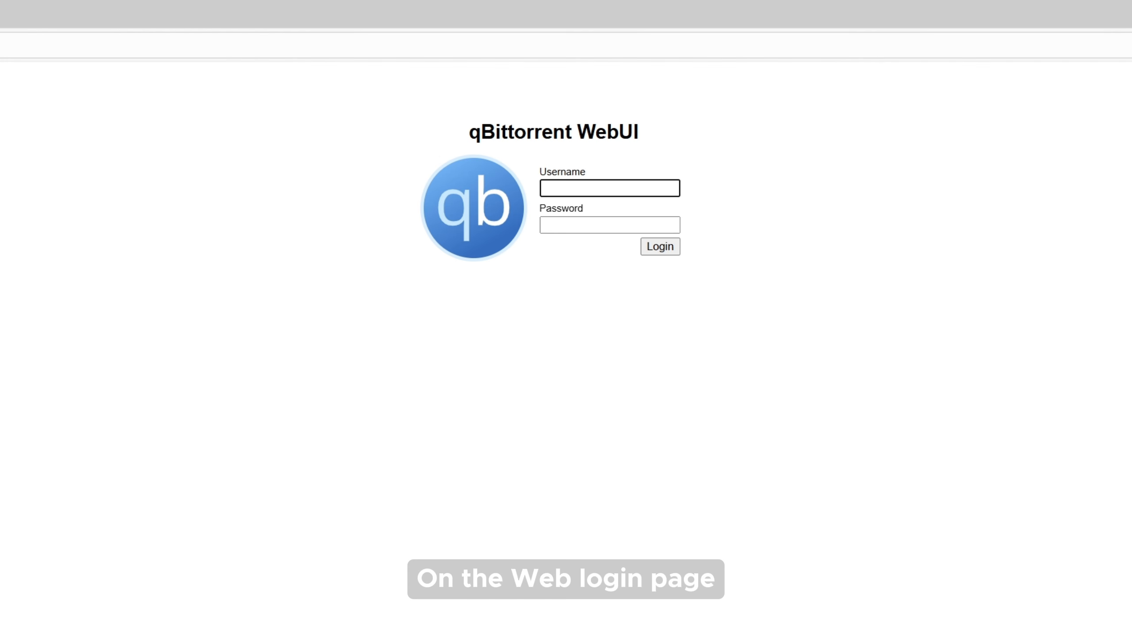
# Sign in with the default admin username and password, declining the browser's save-password offer
pyautogui.click(584, 189)
pyautogui.write('ad')
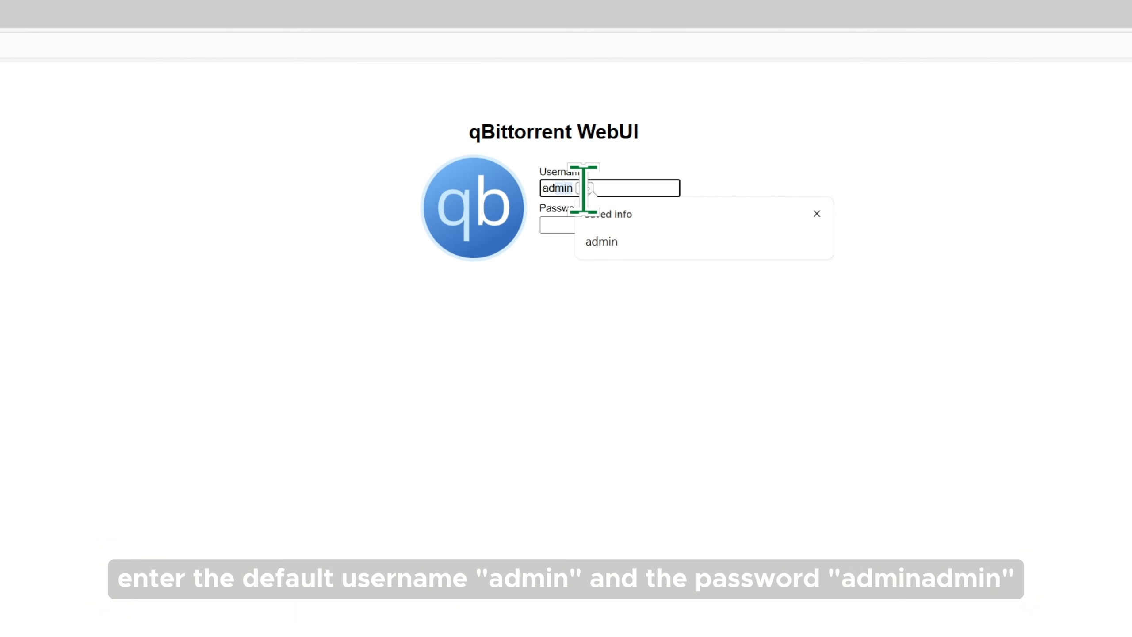
pyautogui.write('min')
pyautogui.press('Tab')
pyautogui.write('a')
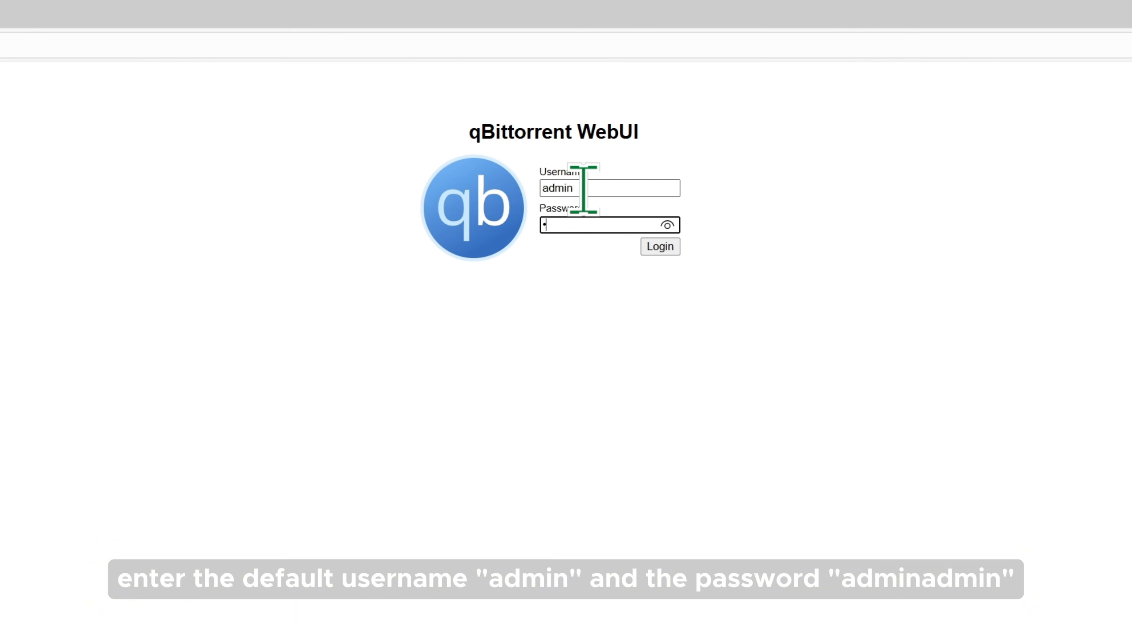
pyautogui.write('dminadmin')
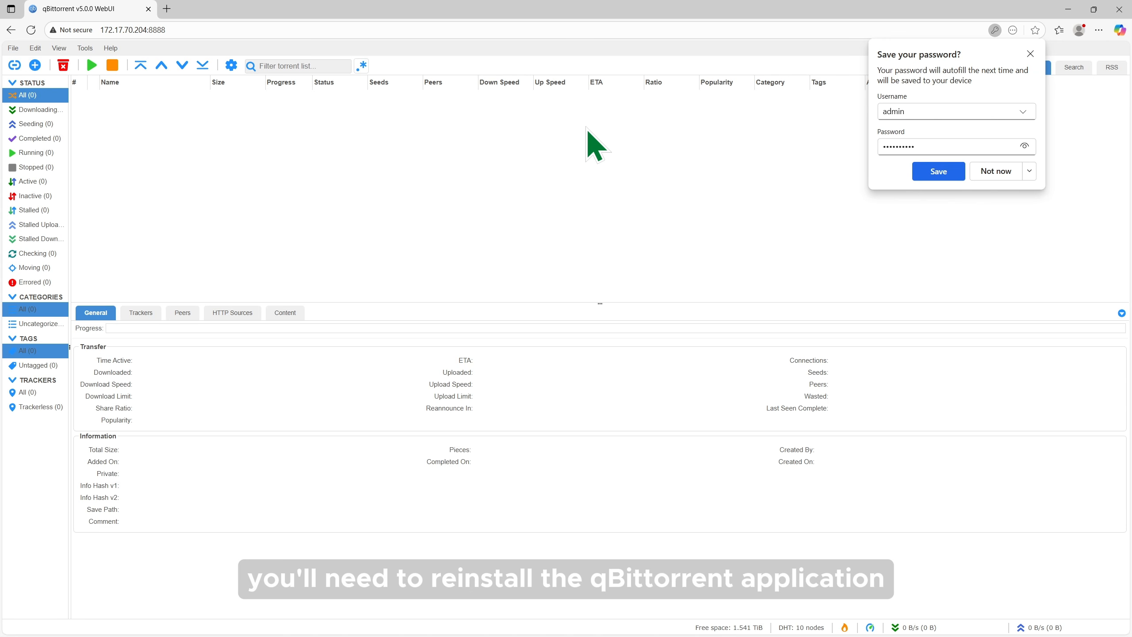
pyautogui.click(1000, 171)
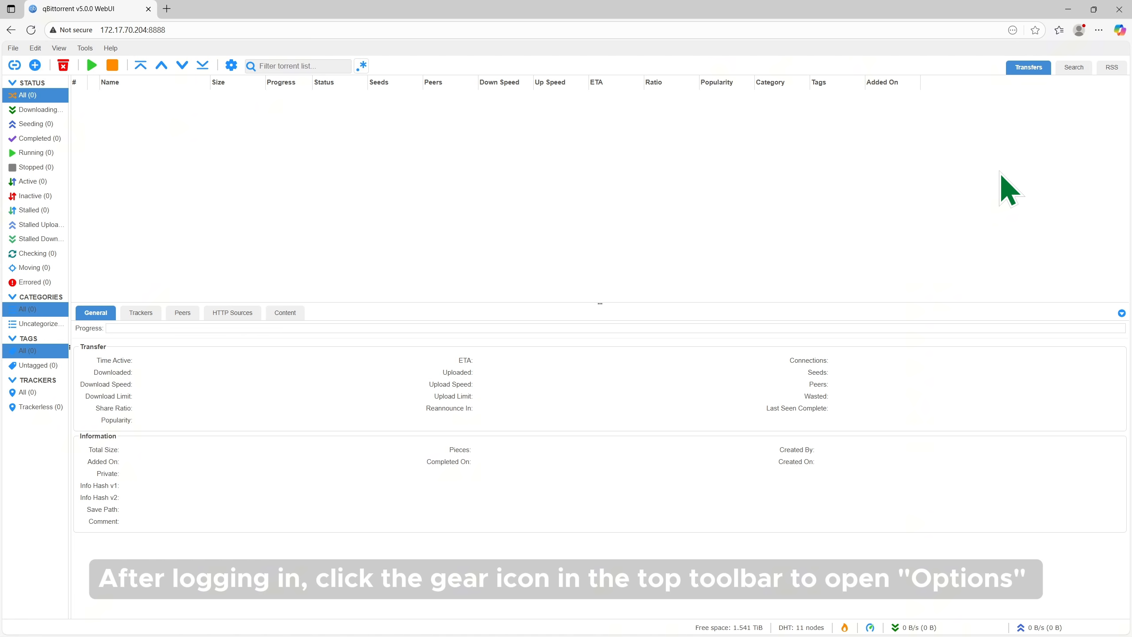
pyautogui.click(231, 65)
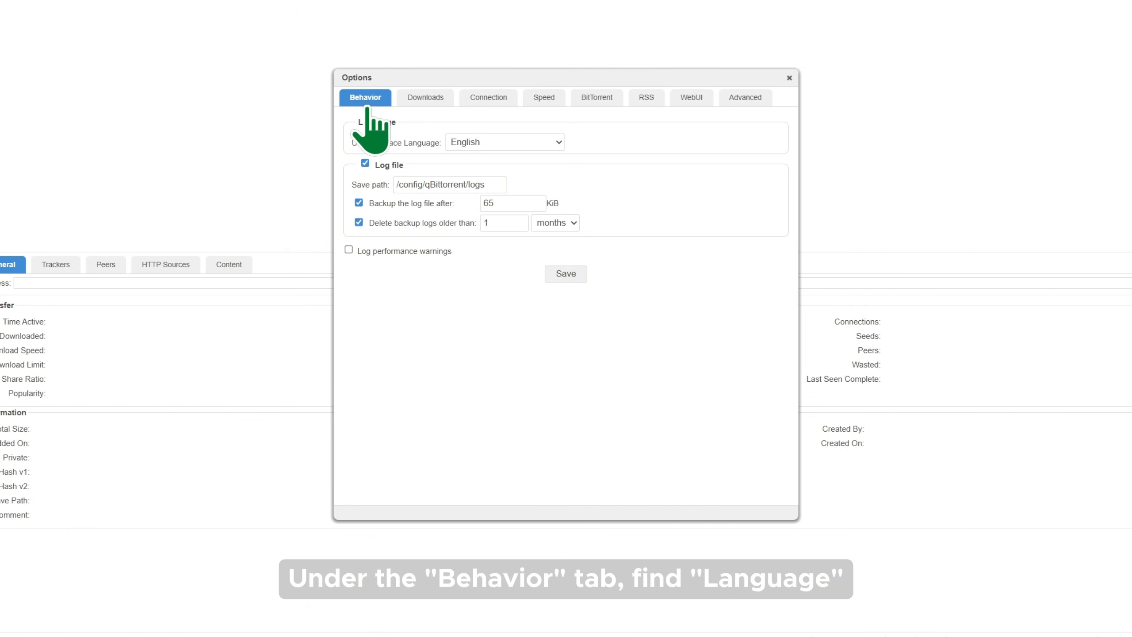
pyautogui.click(517, 144)
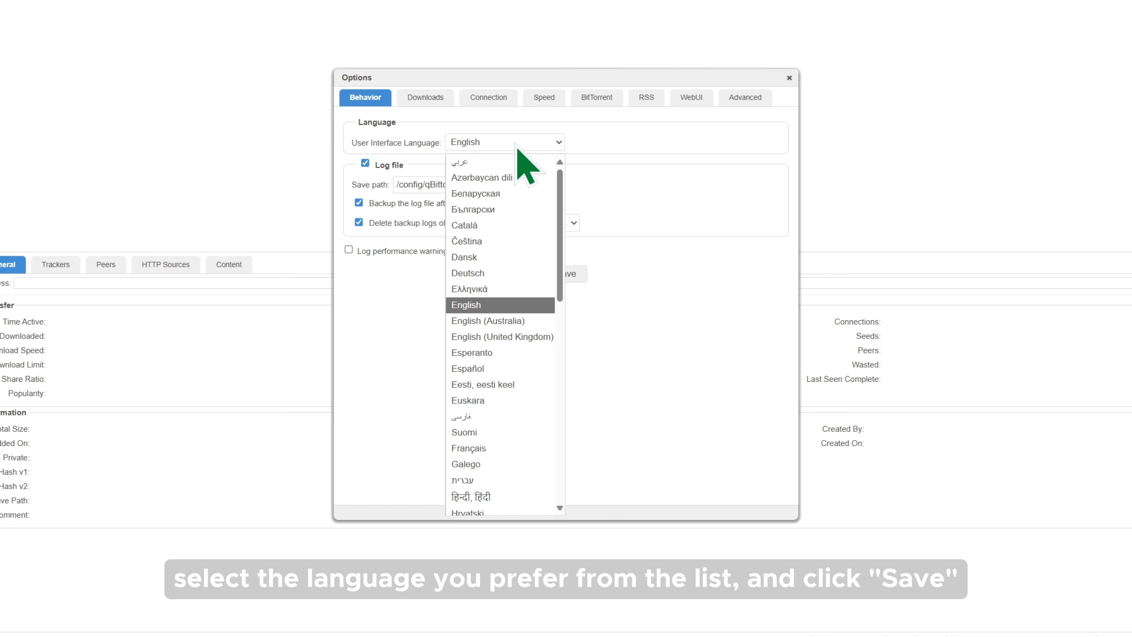
pyautogui.click(517, 145)
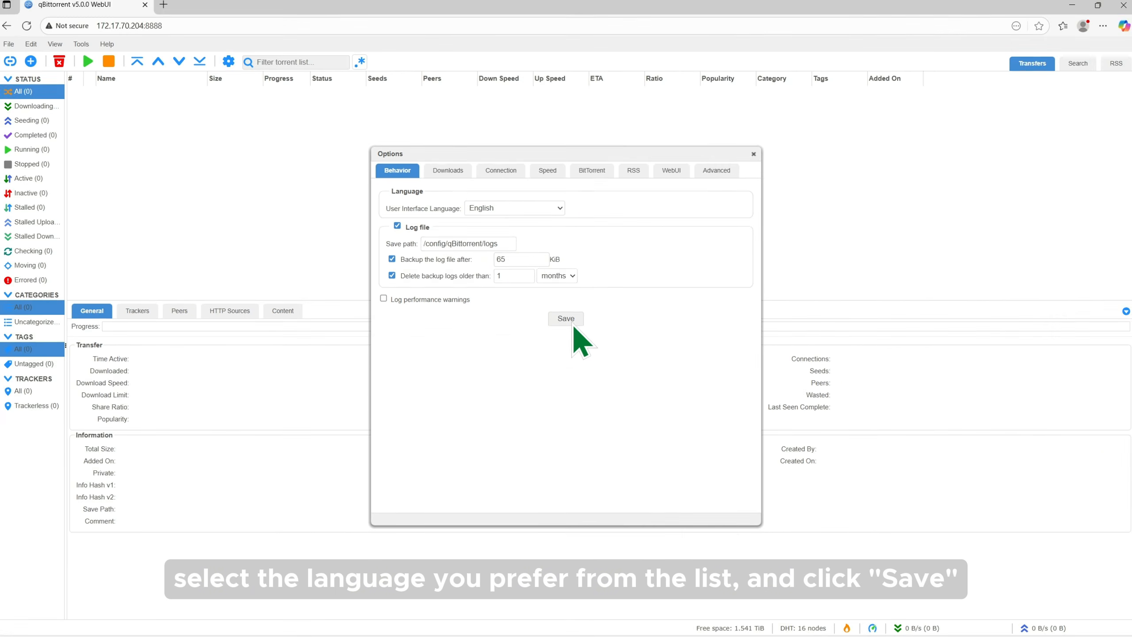
pyautogui.click(566, 274)
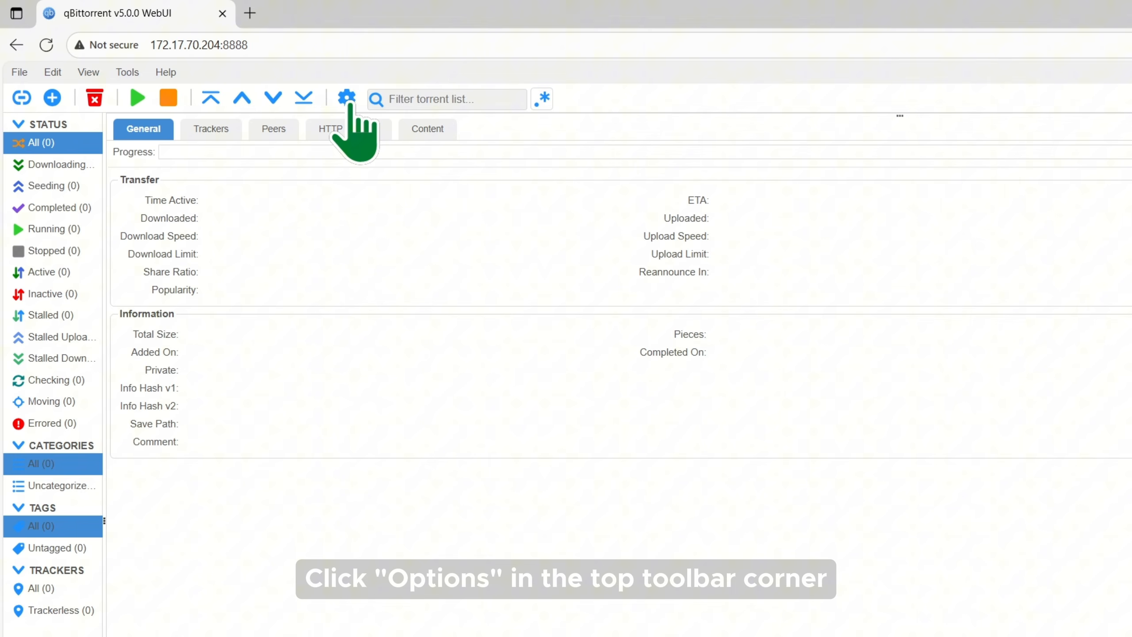
# In Options > WebUI, replace the admin login with a new username and password, then save
pyautogui.click(348, 100)
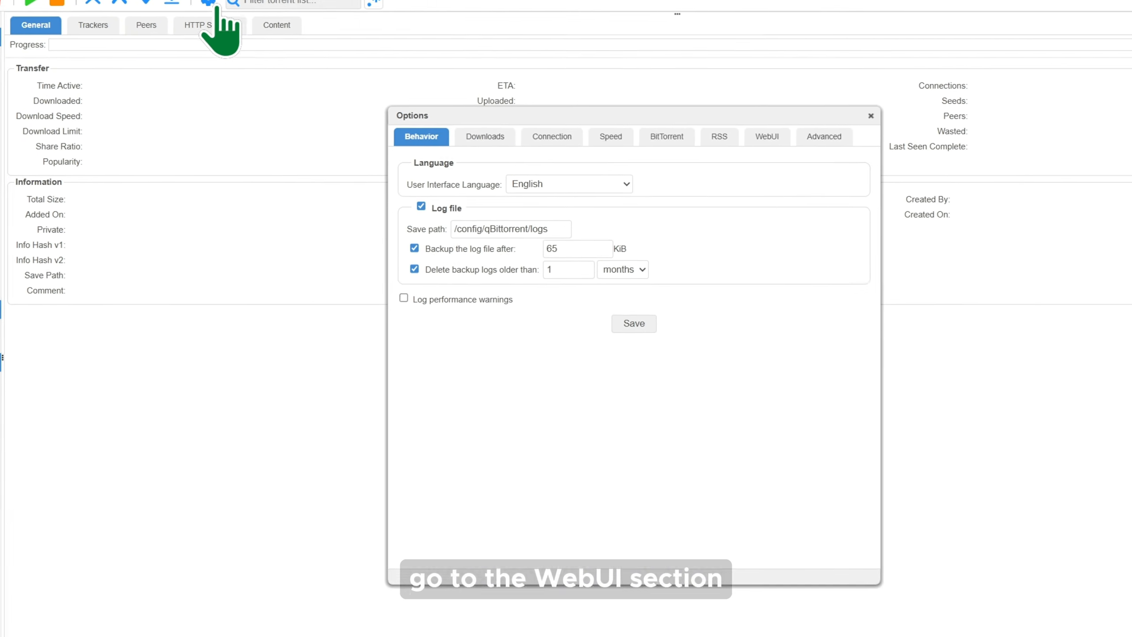
pyautogui.click(691, 97)
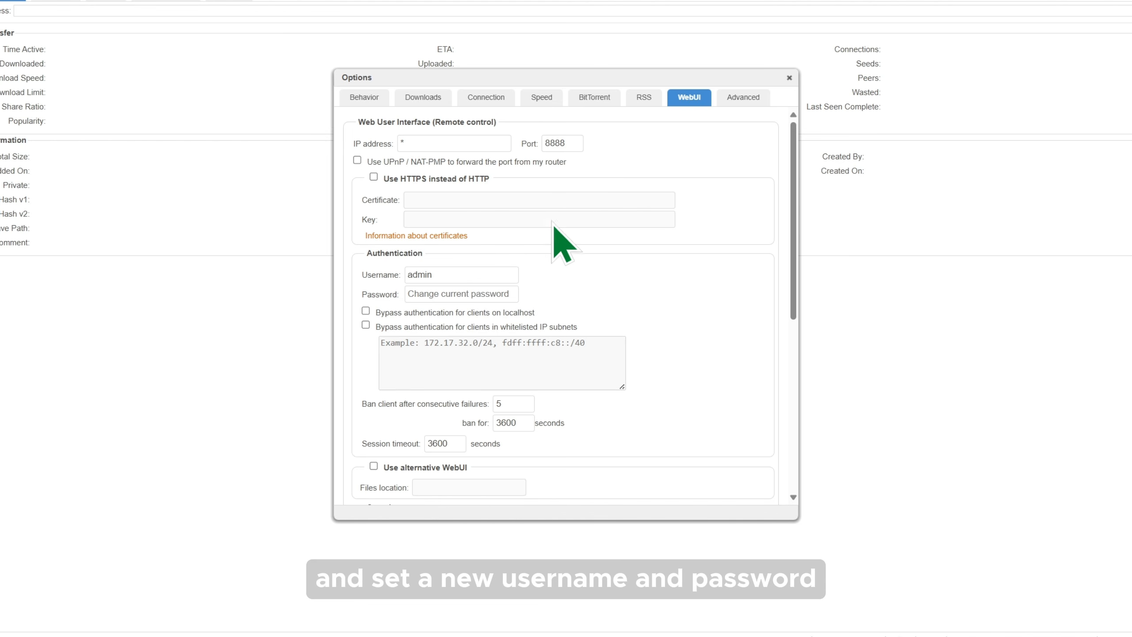
pyautogui.moveTo(452, 280); pyautogui.dragTo(397, 288)
pyautogui.write('ugreen')
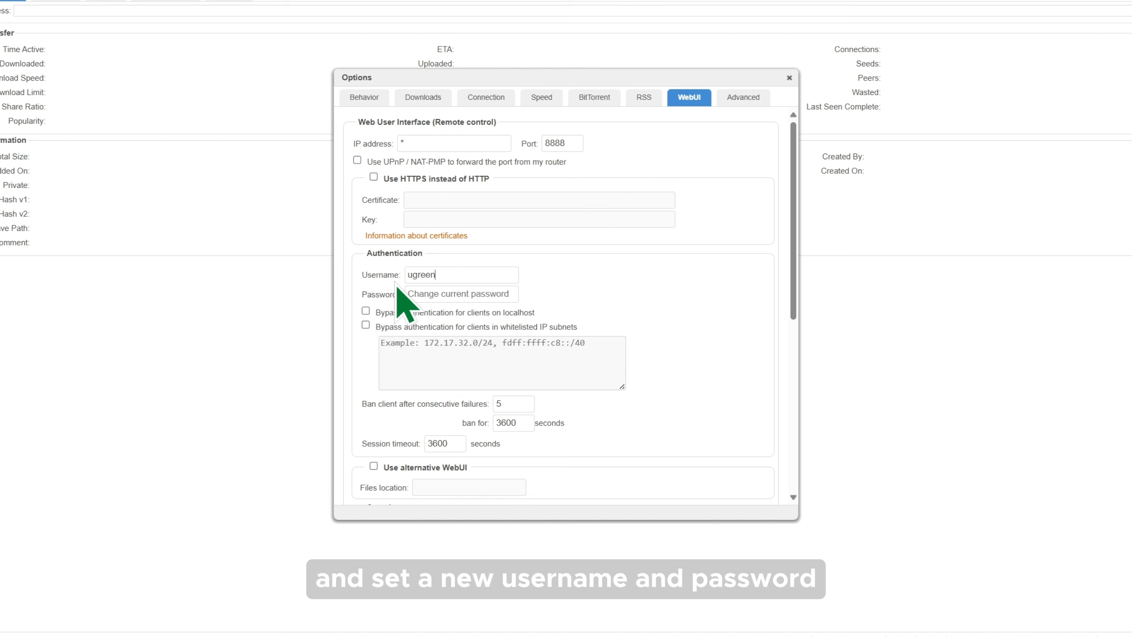
pyautogui.press('Tab')
pyautogui.write('••••••')
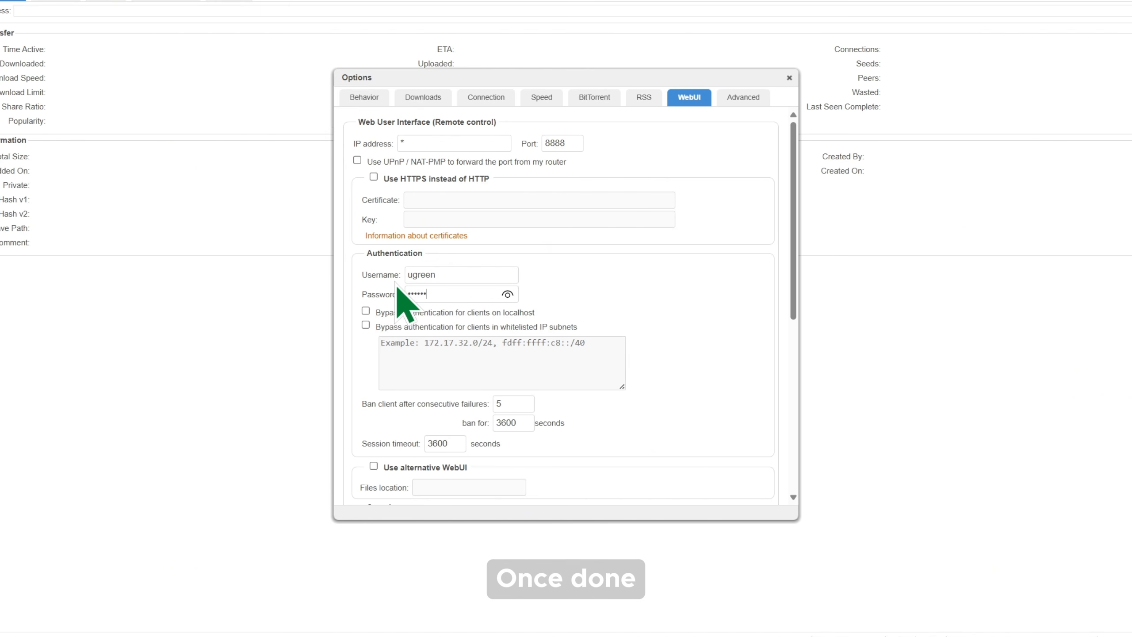
pyautogui.click(610, 288)
pyautogui.scroll(-8, 622, 308)
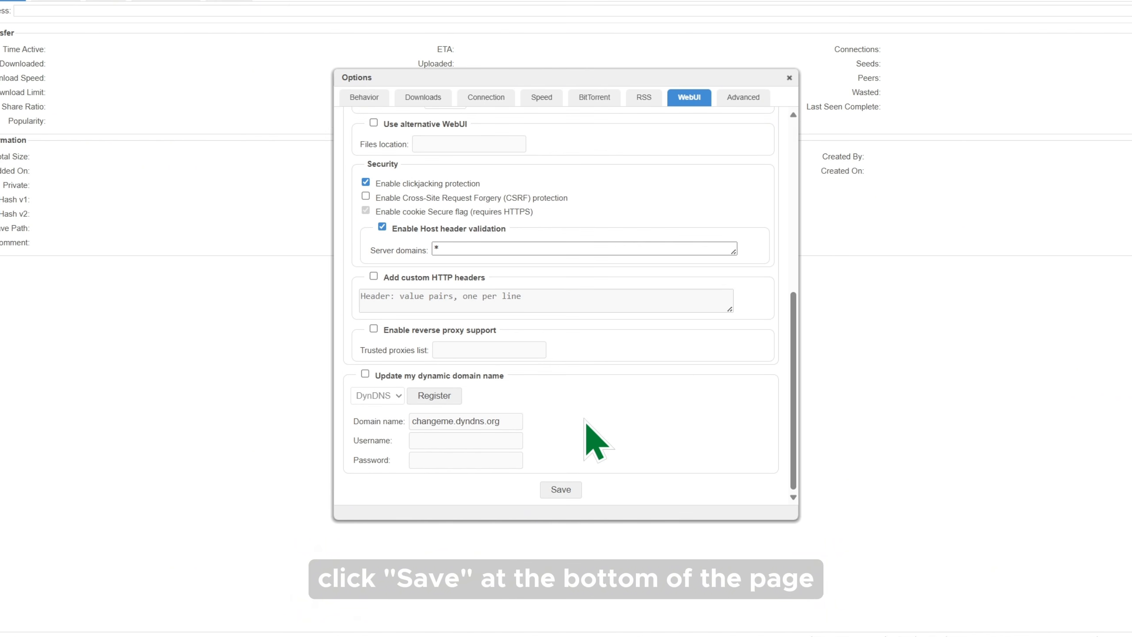
pyautogui.click(561, 490)
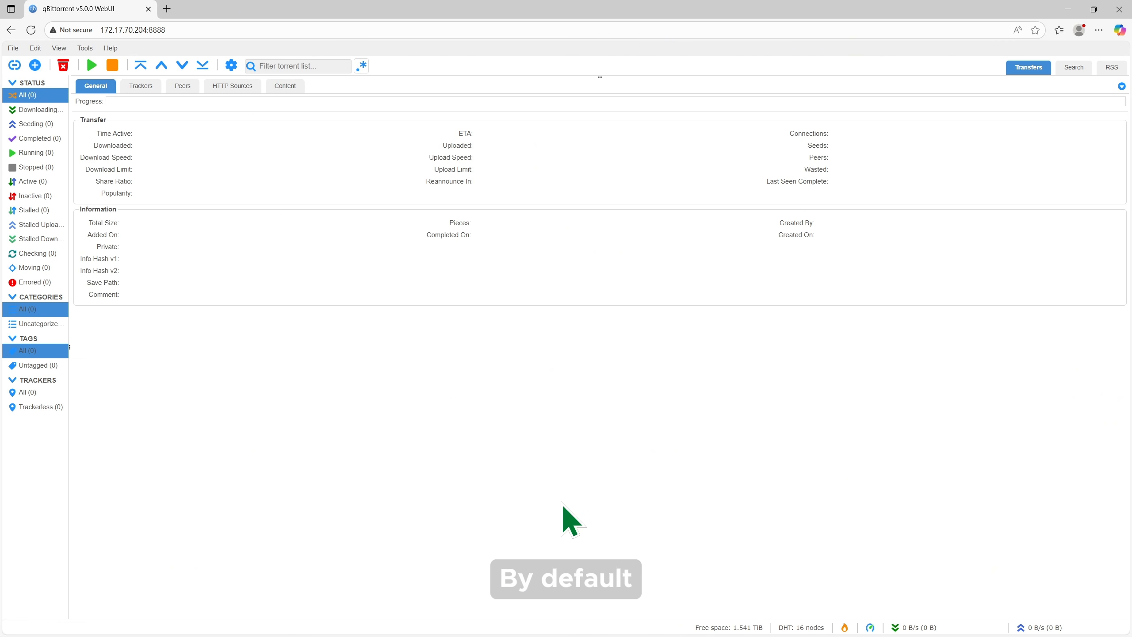
# Randomize the Connection listening port until it reads 55342, then save the options
pyautogui.click(232, 67)
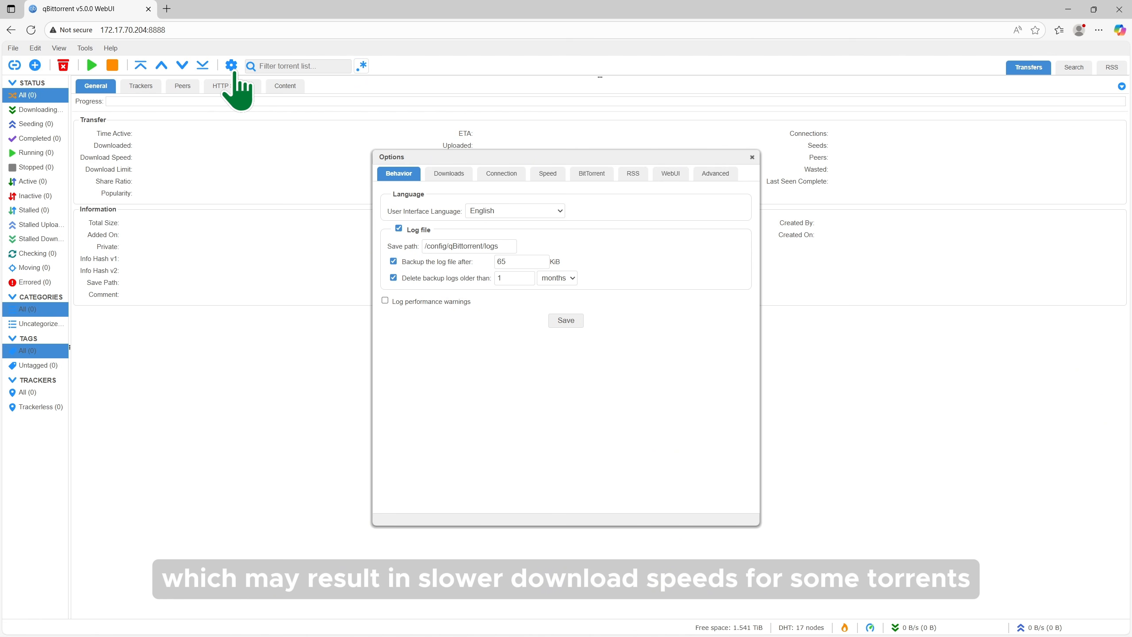
pyautogui.click(498, 174)
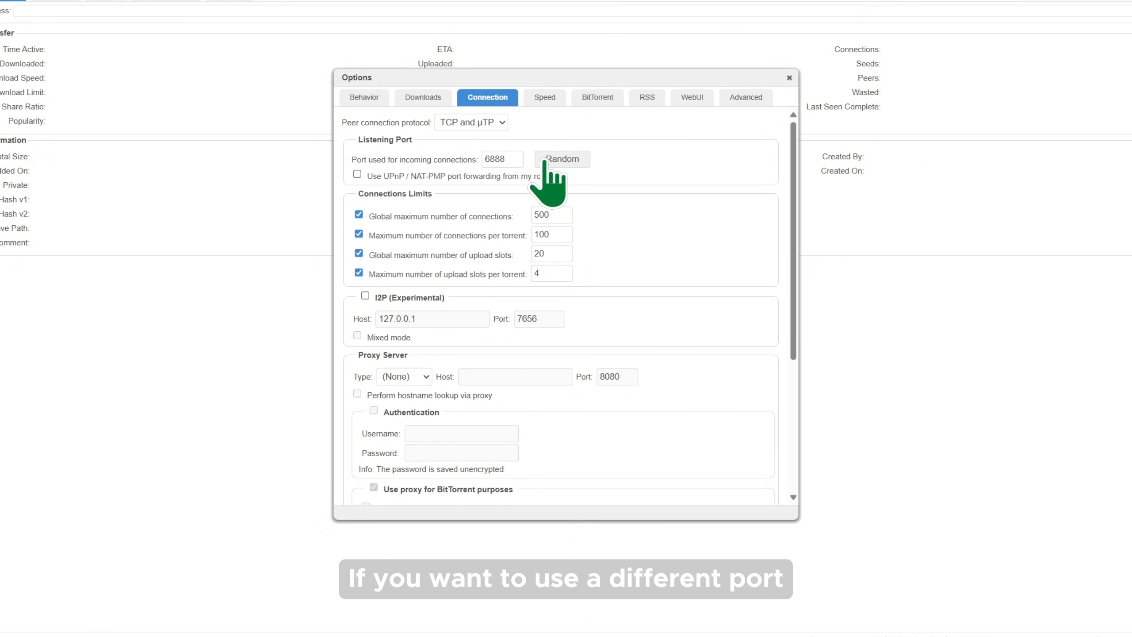
pyautogui.click(561, 160)
pyautogui.click(561, 159)
pyautogui.click(562, 159)
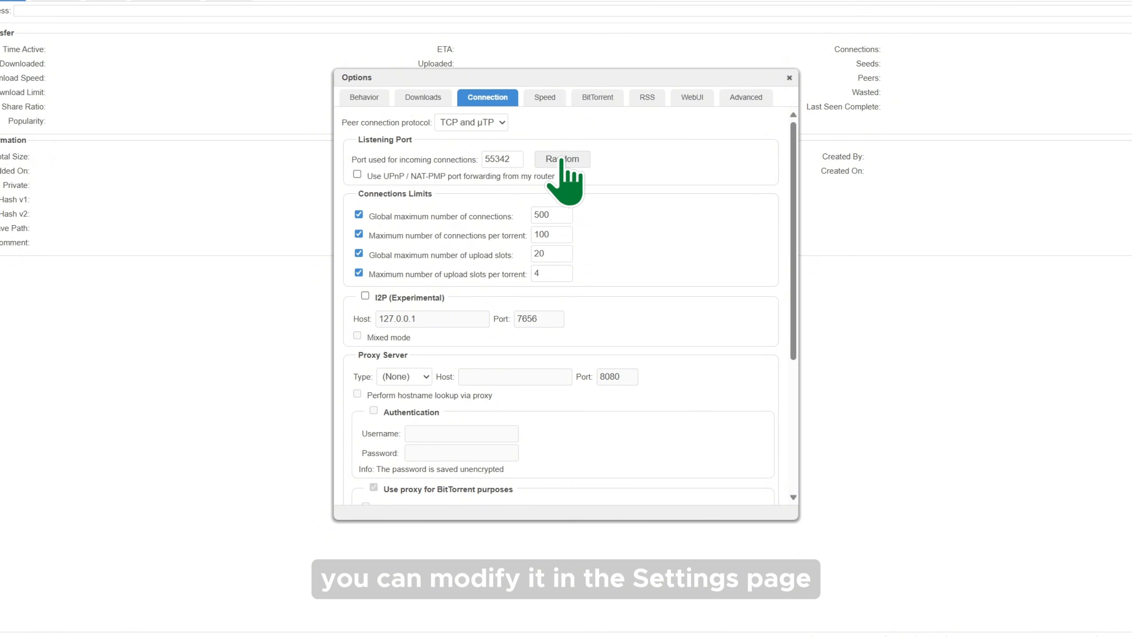
pyautogui.scroll(-5, 563, 182)
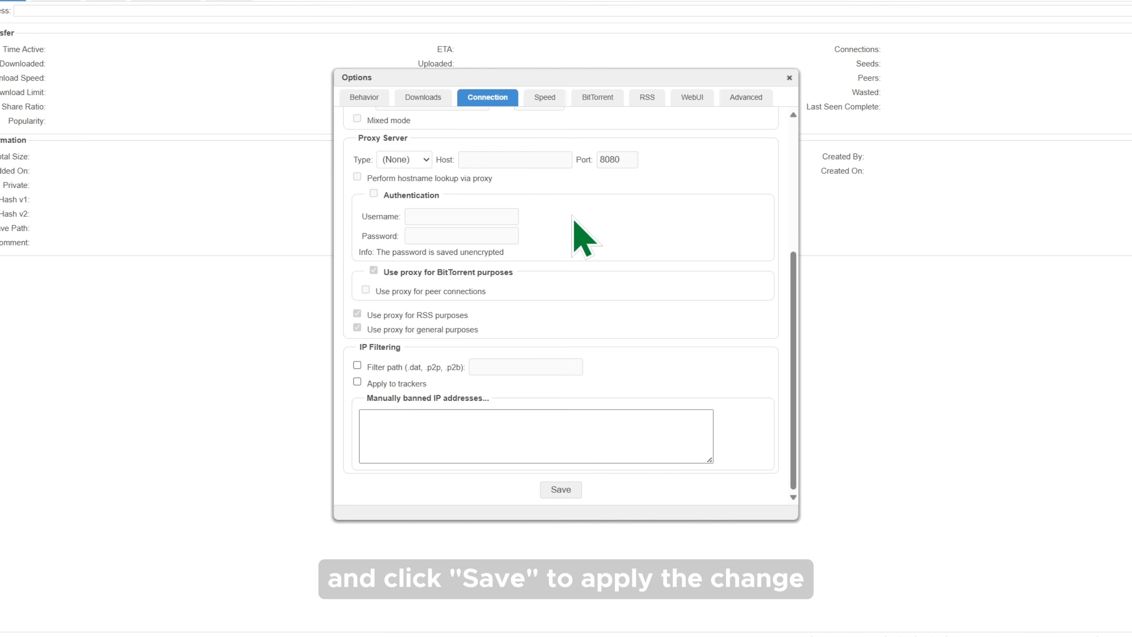
pyautogui.click(561, 490)
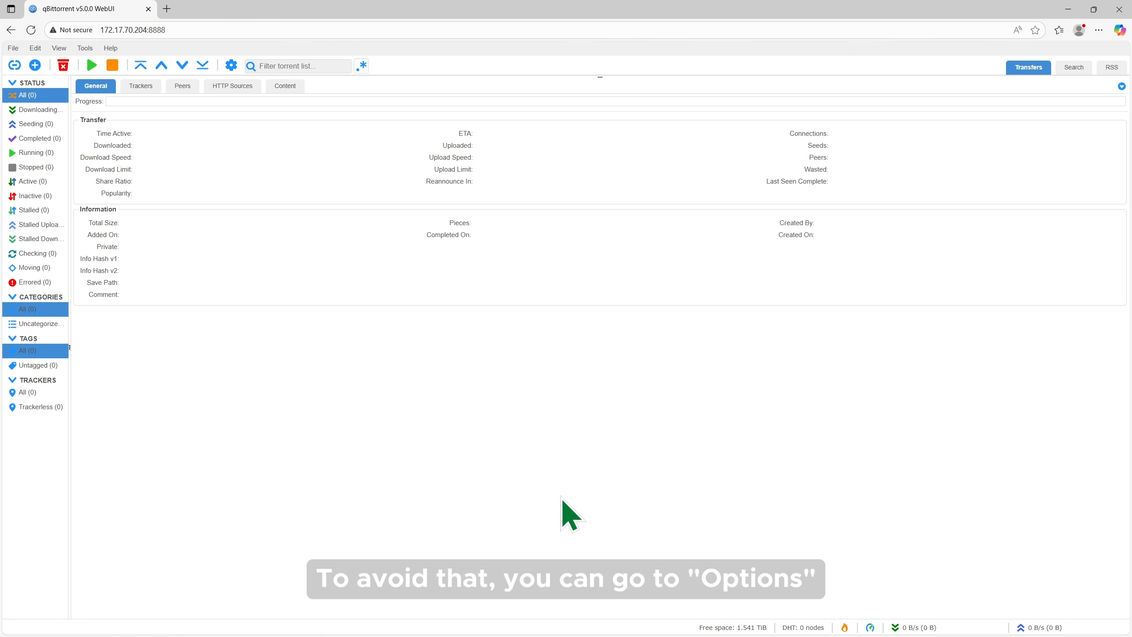
# Uncheck clickjacking protection and Host header validation under WebUI Security, then save
pyautogui.click(231, 66)
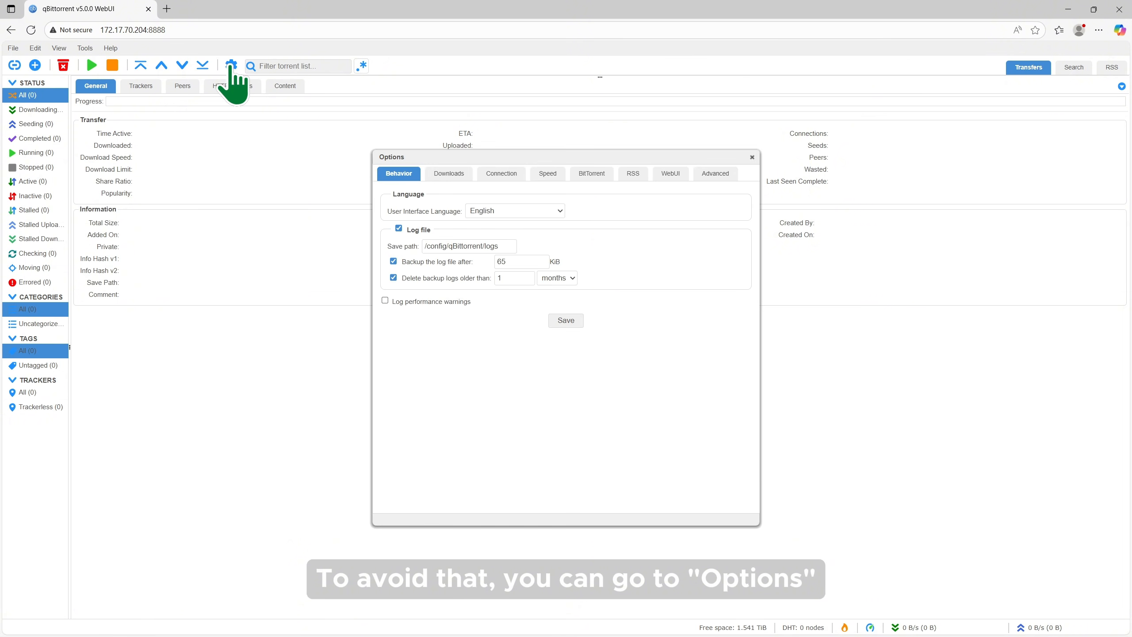
pyautogui.click(673, 174)
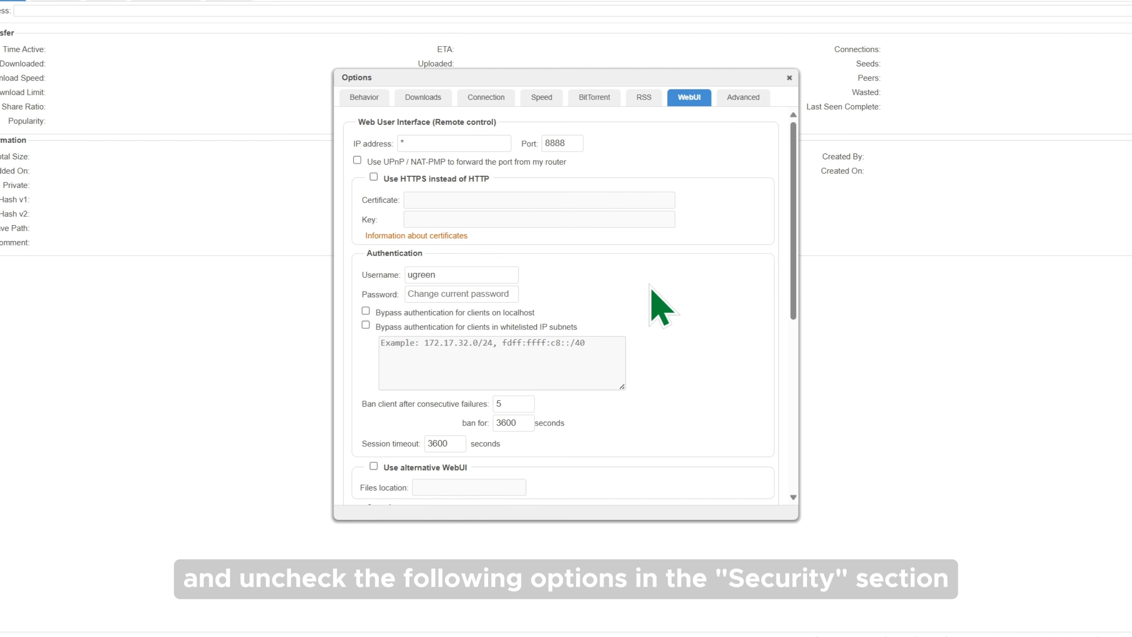
pyautogui.scroll(-5, 656, 299)
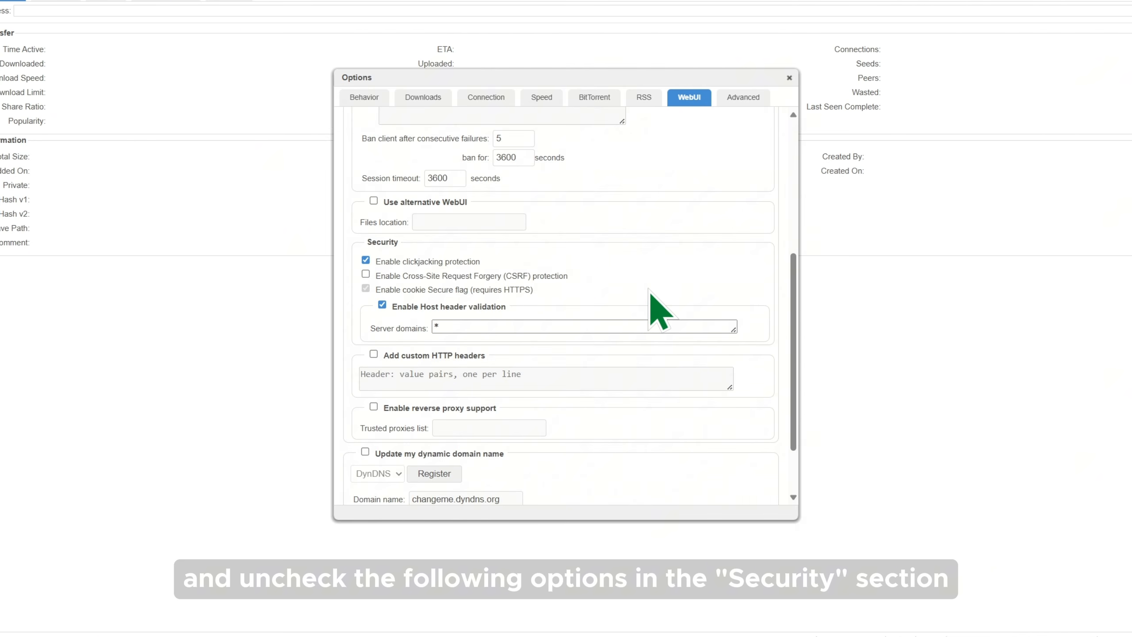
pyautogui.click(429, 264)
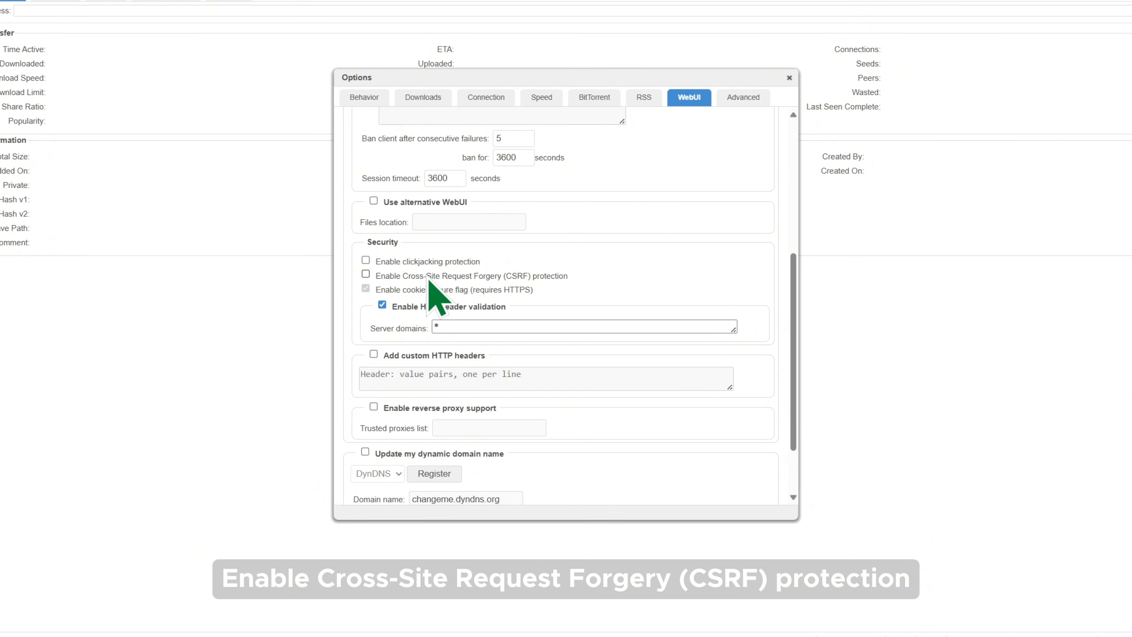
pyautogui.click(468, 313)
pyautogui.scroll(-1, 552, 338)
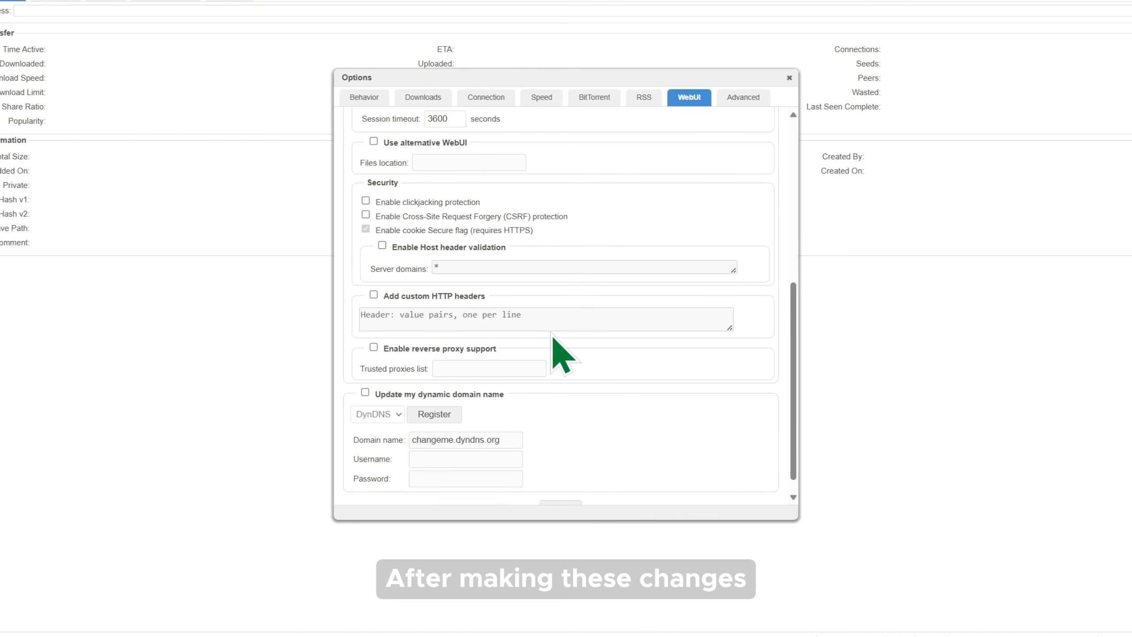
pyautogui.scroll(-1, 552, 337)
pyautogui.click(560, 491)
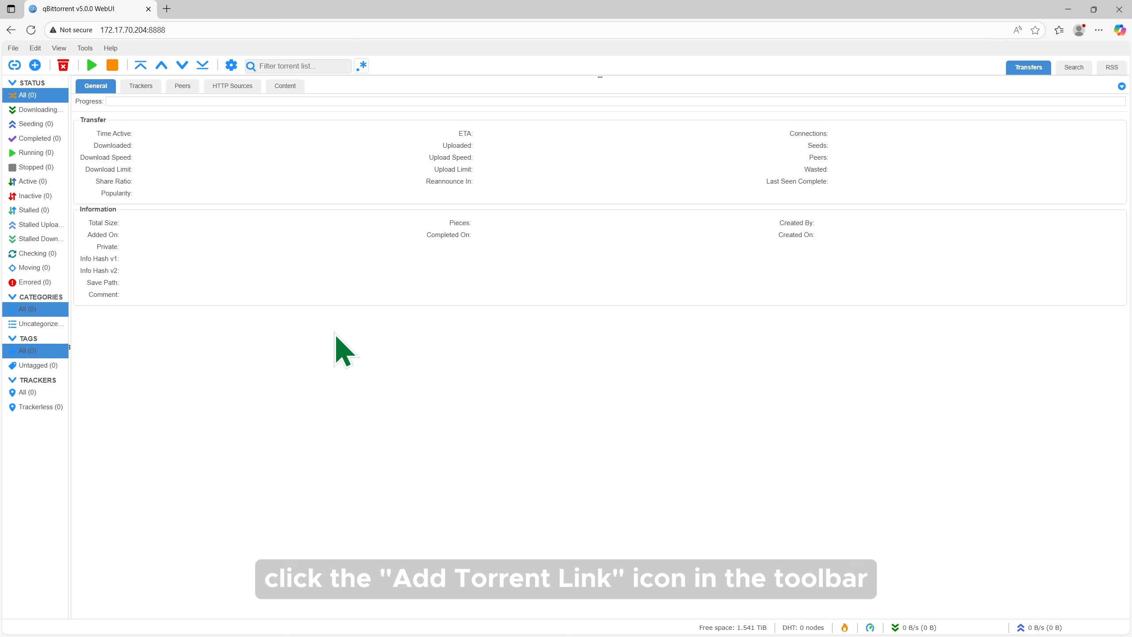
# Open the Add Torrent Link form and submit it with Download
pyautogui.click(14, 66)
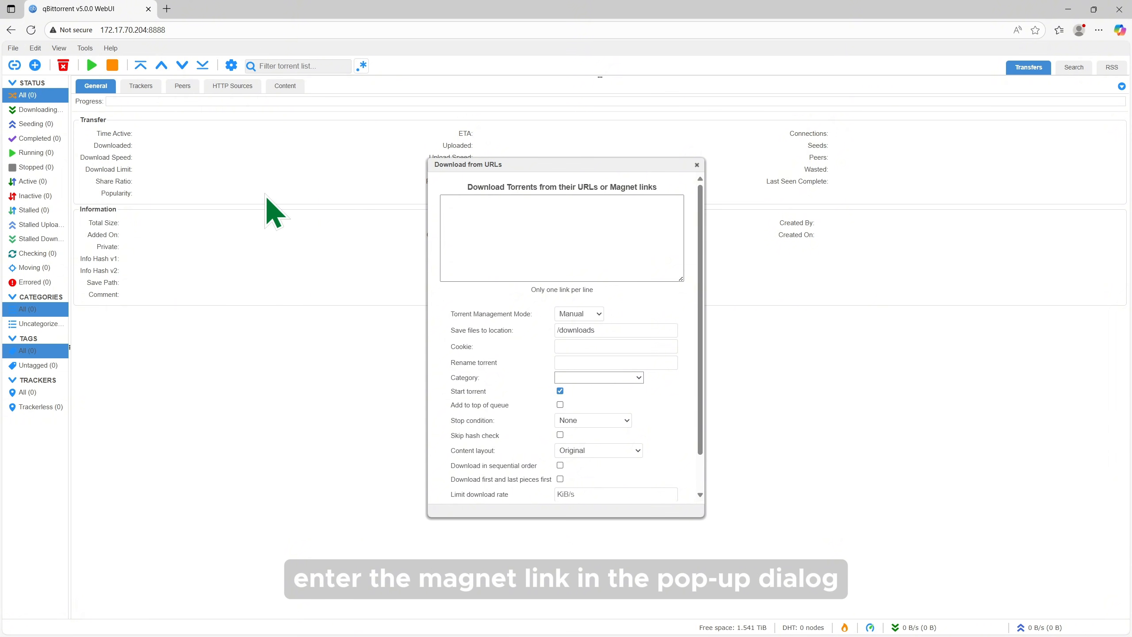
pyautogui.click(617, 241)
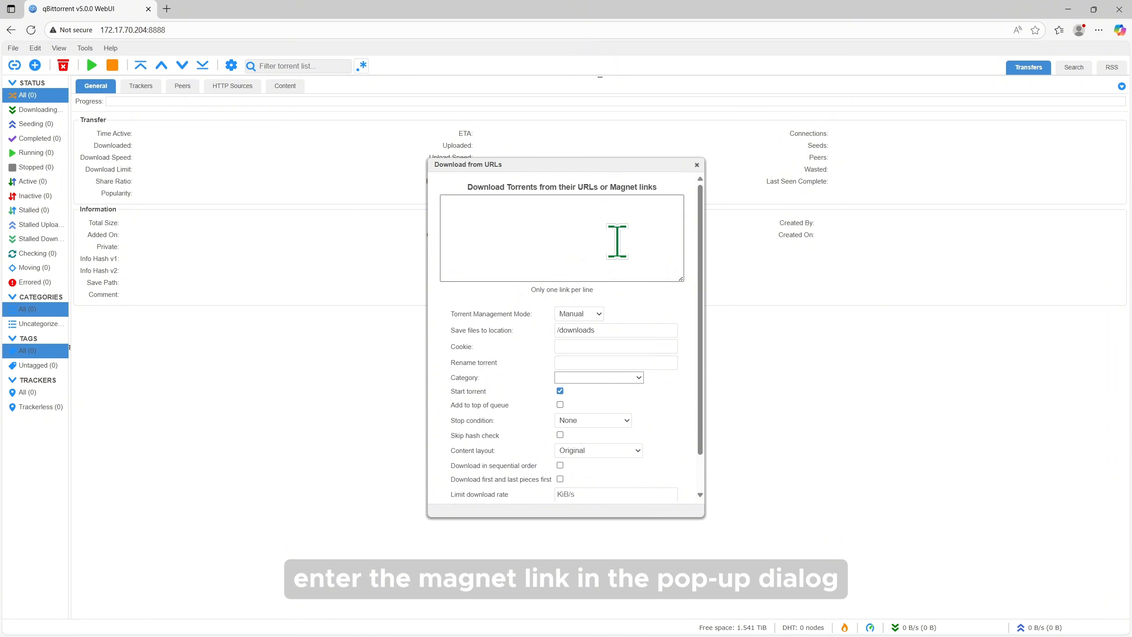
pyautogui.scroll(-1, 619, 248)
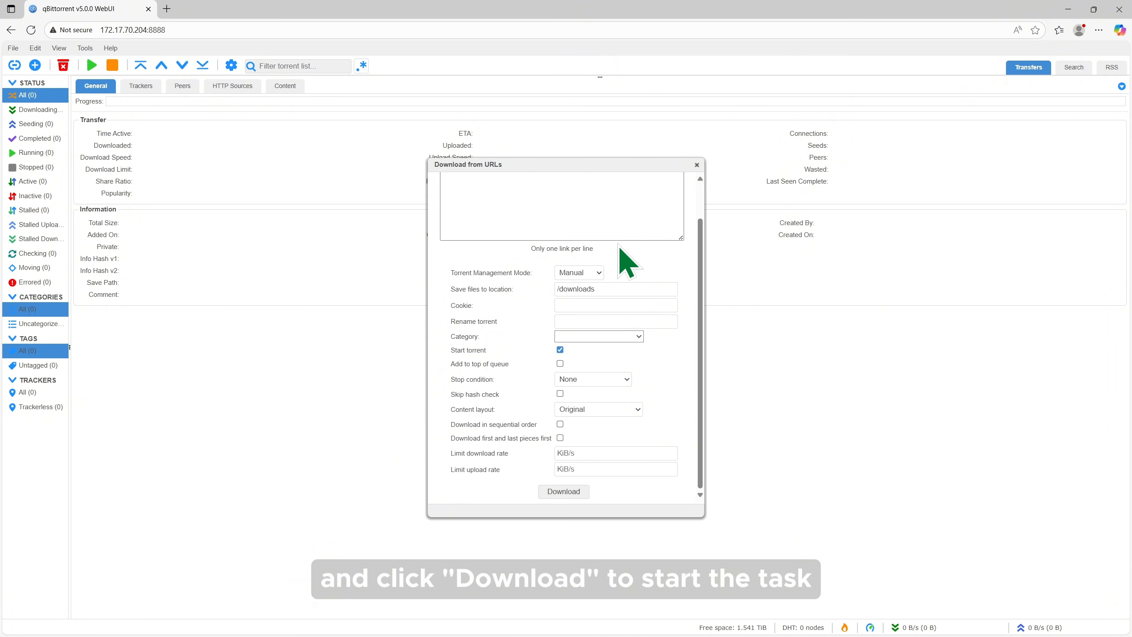
pyautogui.click(567, 491)
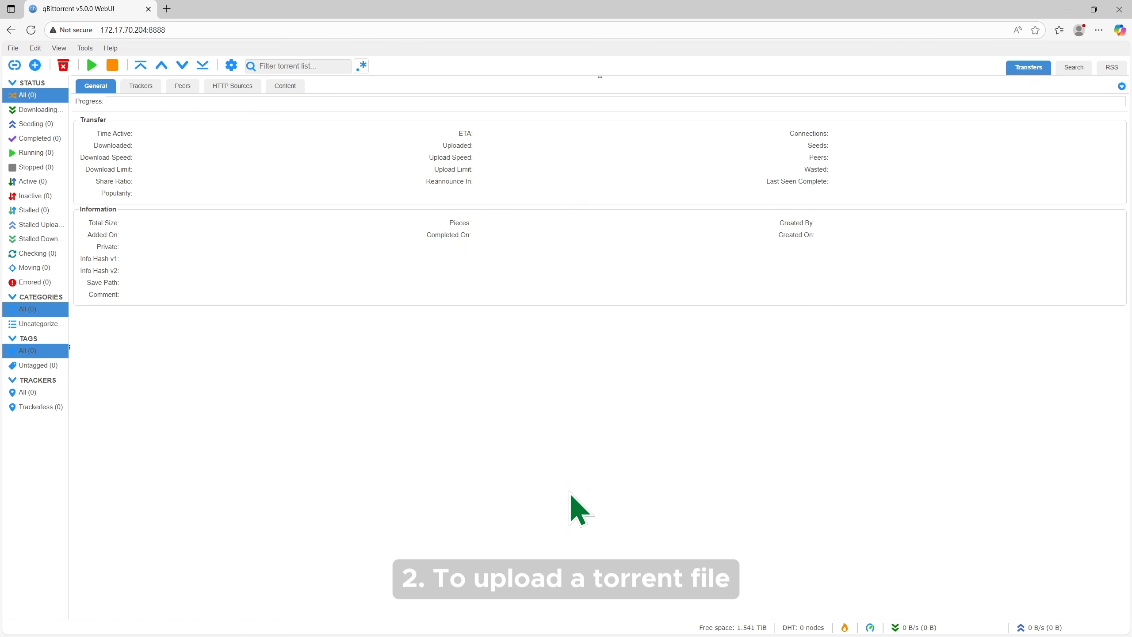
pyautogui.click(35, 65)
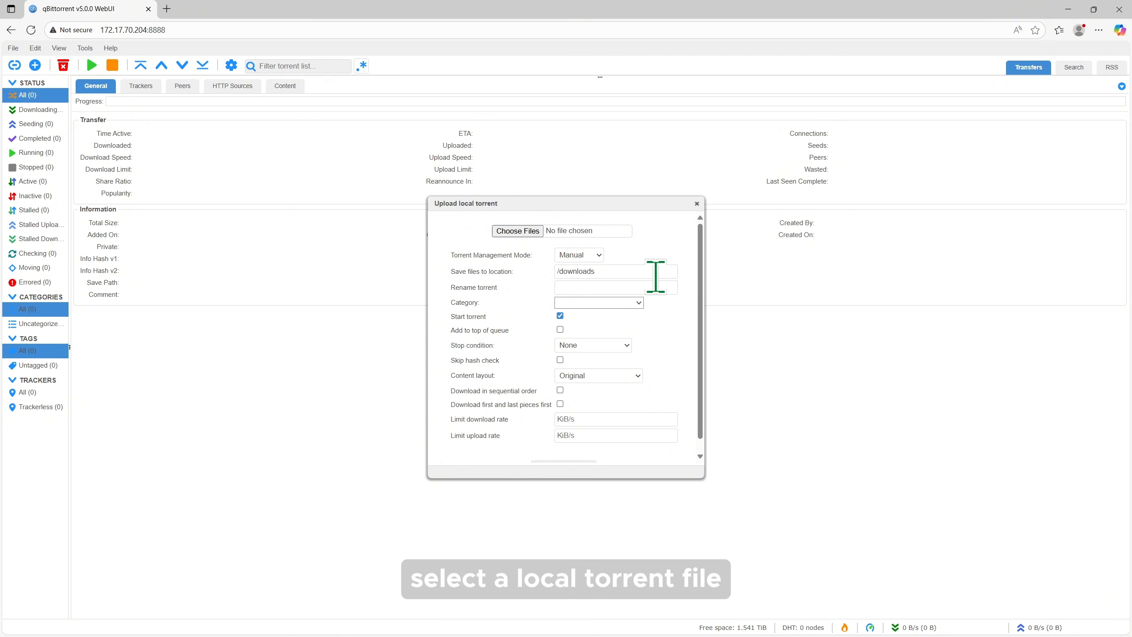
pyautogui.click(523, 229)
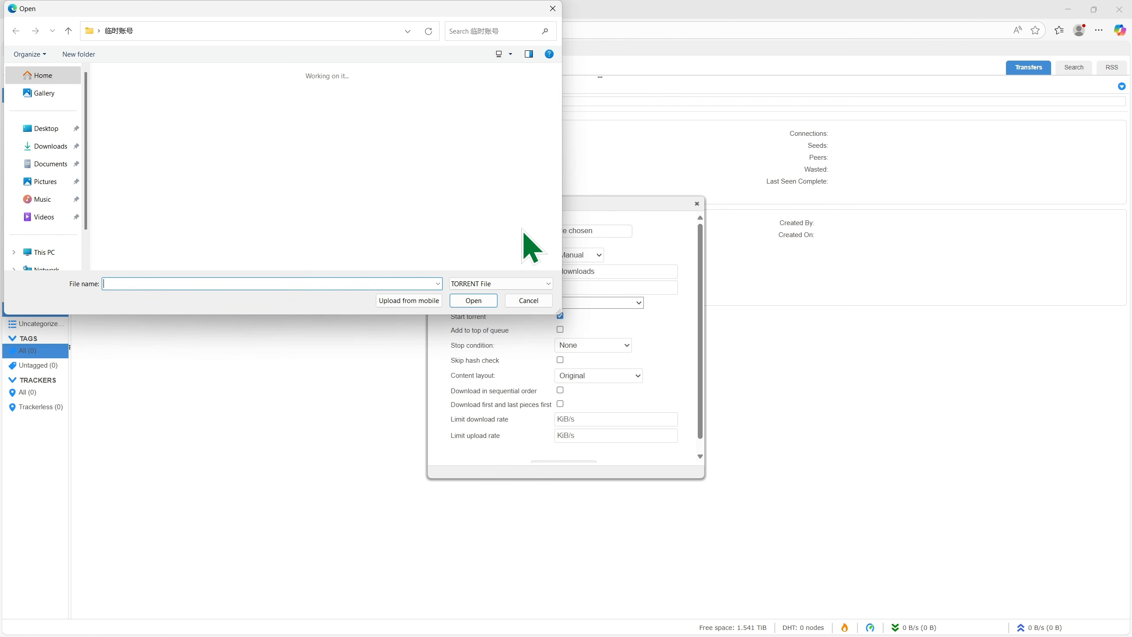
pyautogui.click(530, 301)
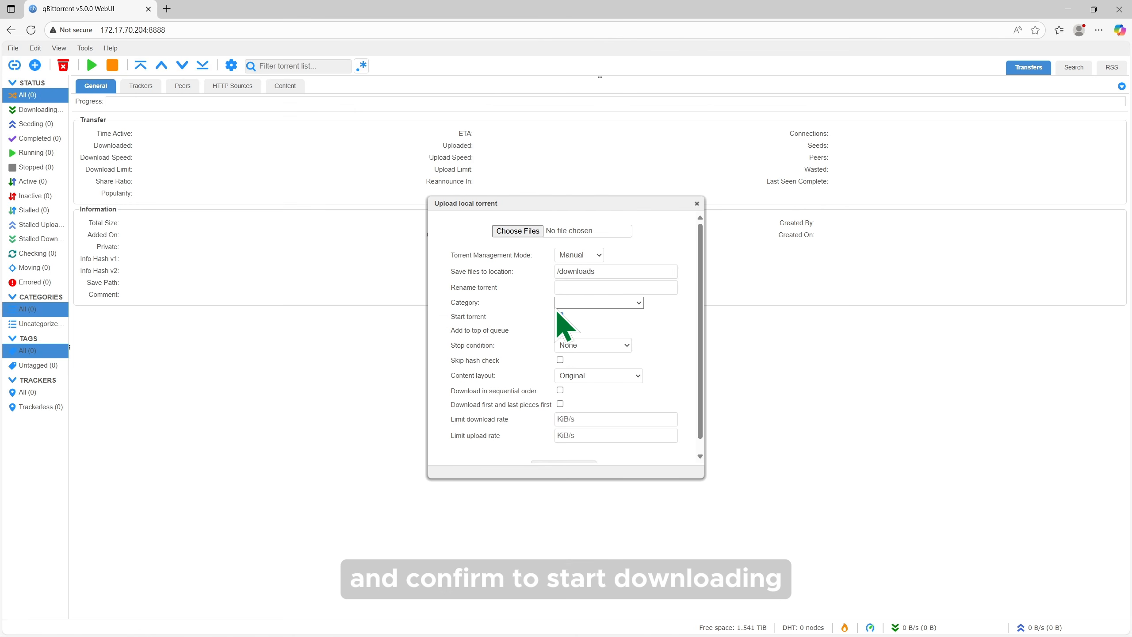
pyautogui.scroll(-1, 579, 349)
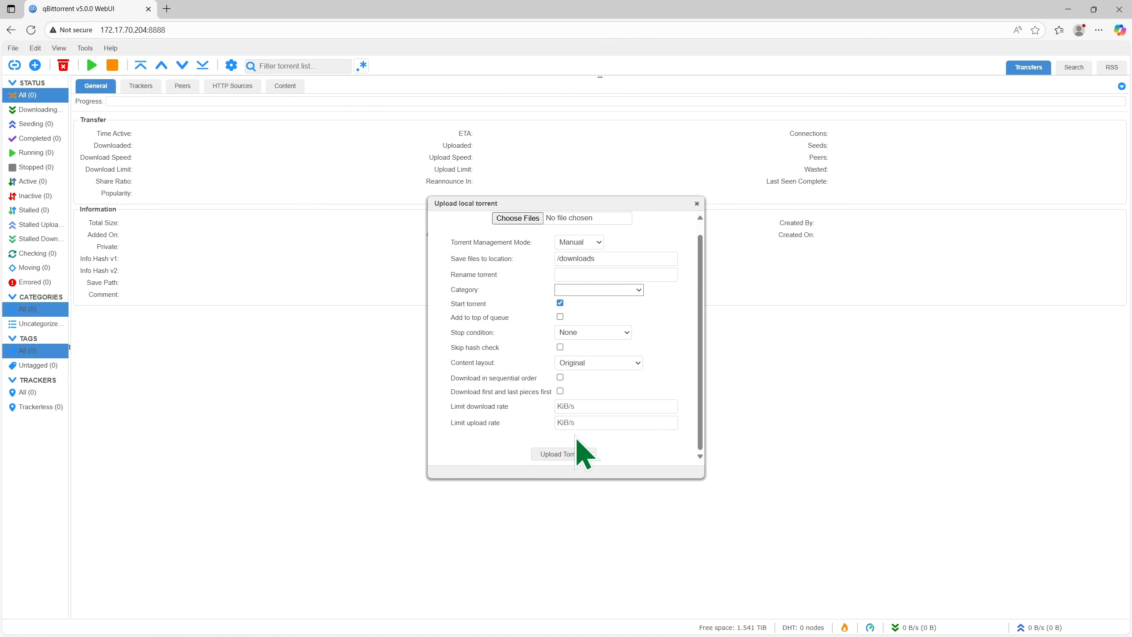
pyautogui.click(696, 204)
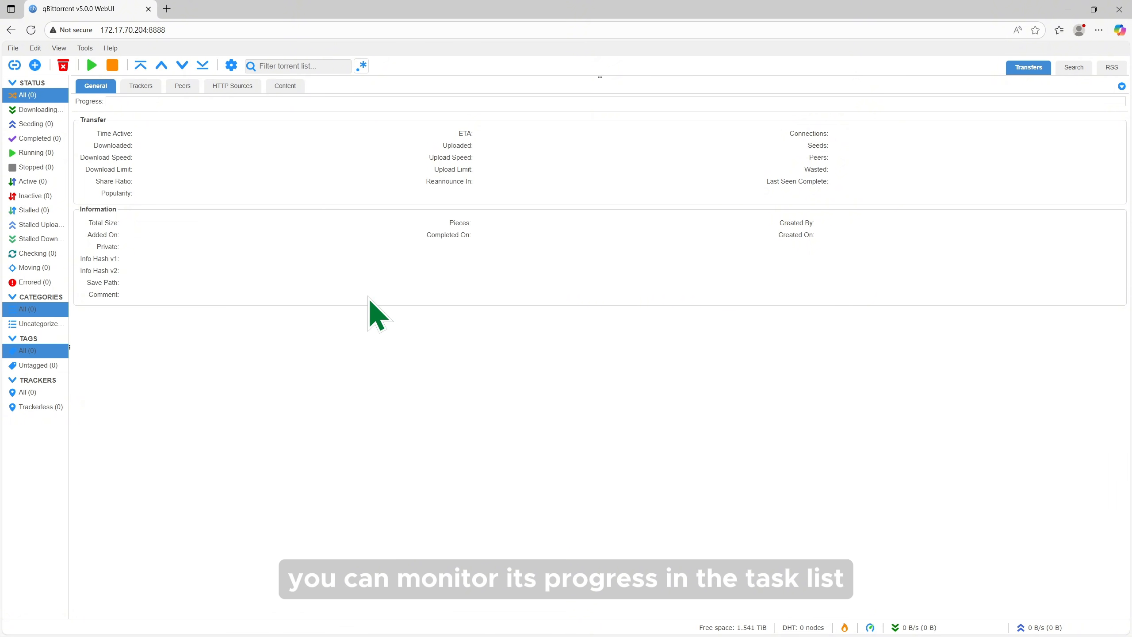